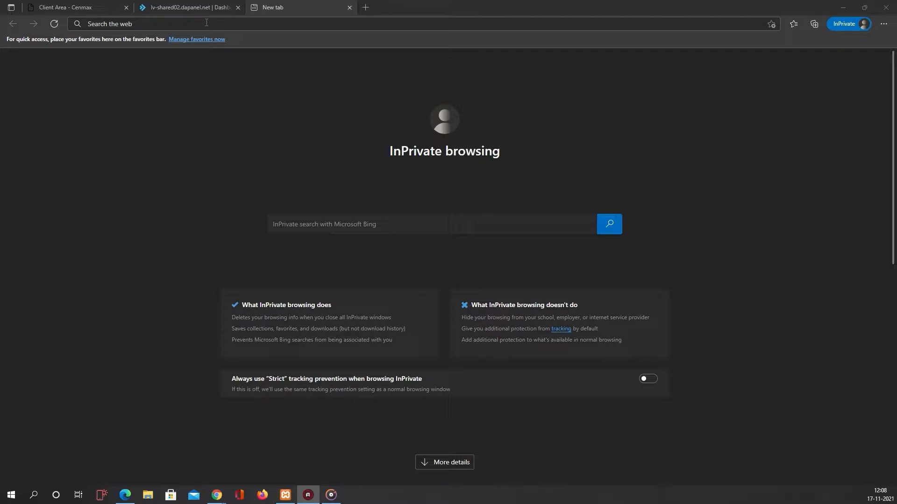
- Download the WordPress 5.8.2 zip from wordpress.org and dismiss the Hooray thank-you message
left_click(206, 23)
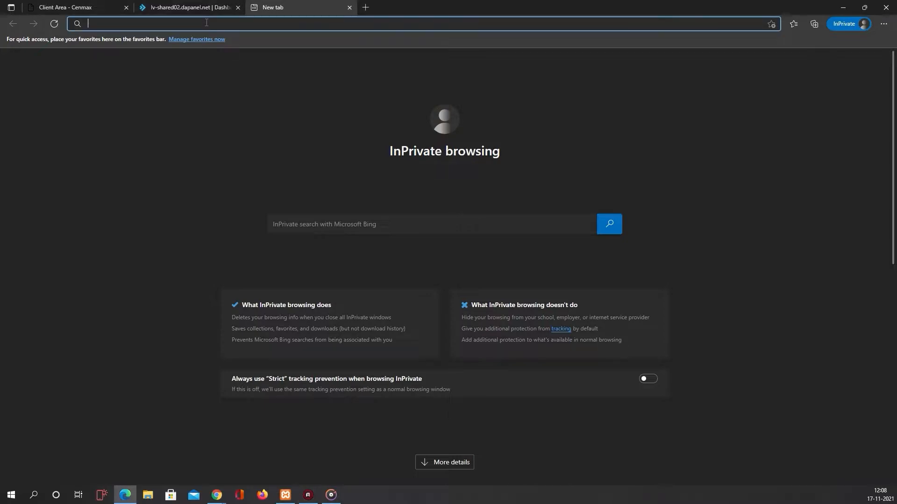
type("wordpress.o")
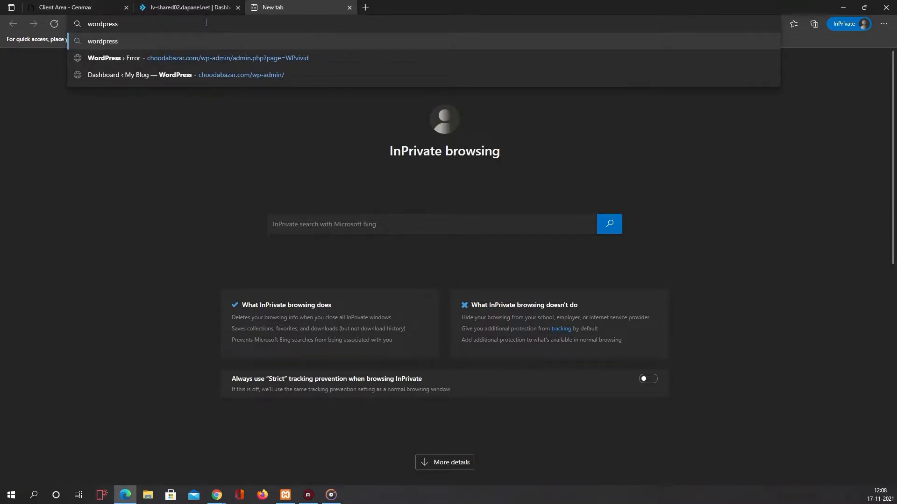
type("rg")
key("Return")
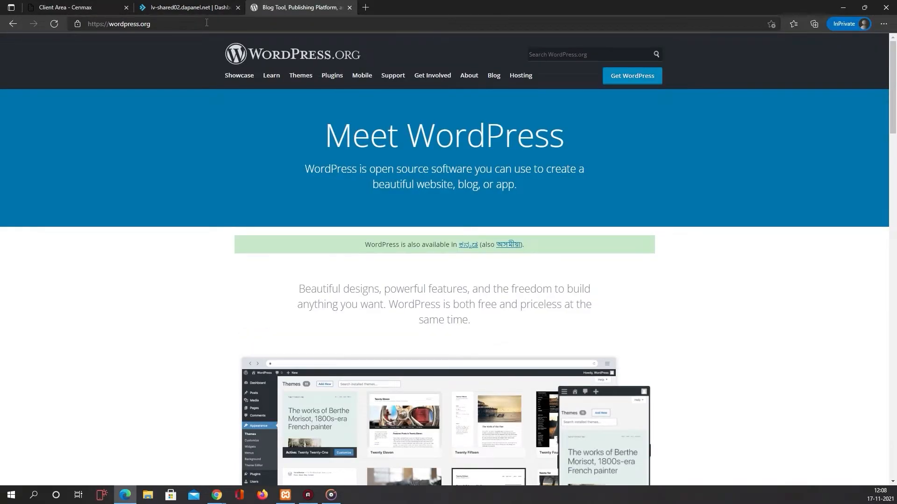
left_click(633, 76)
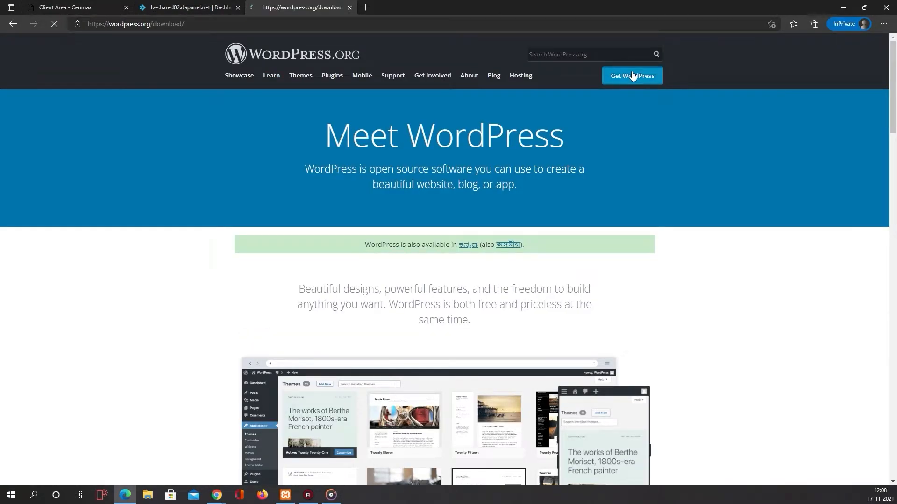
scroll(537, 144, "down", 8)
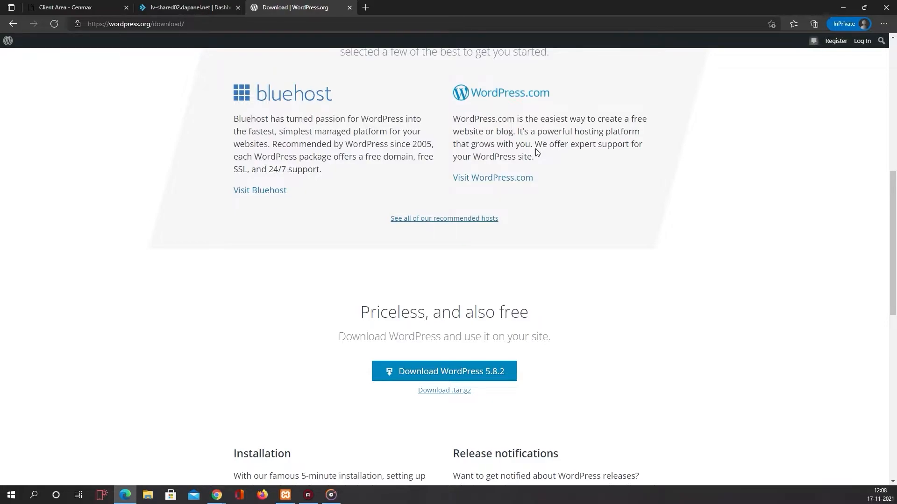
left_click(509, 369)
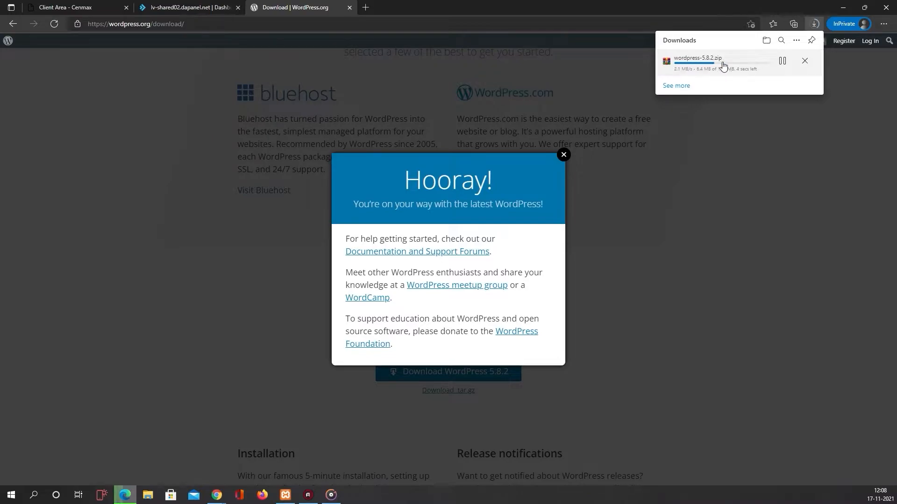
left_click(564, 155)
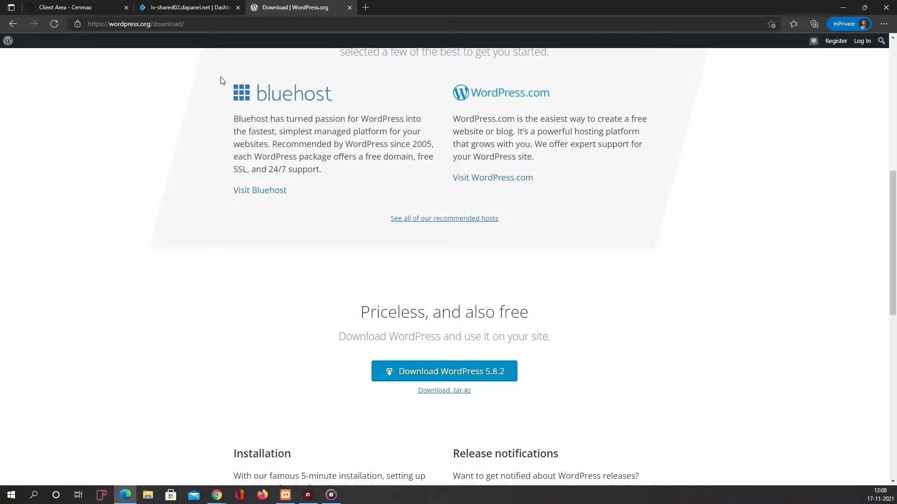
- Back in DirectAdmin, filter the dashboard with 'my' and open MySQL Management
left_click(172, 9)
left_click(189, 86)
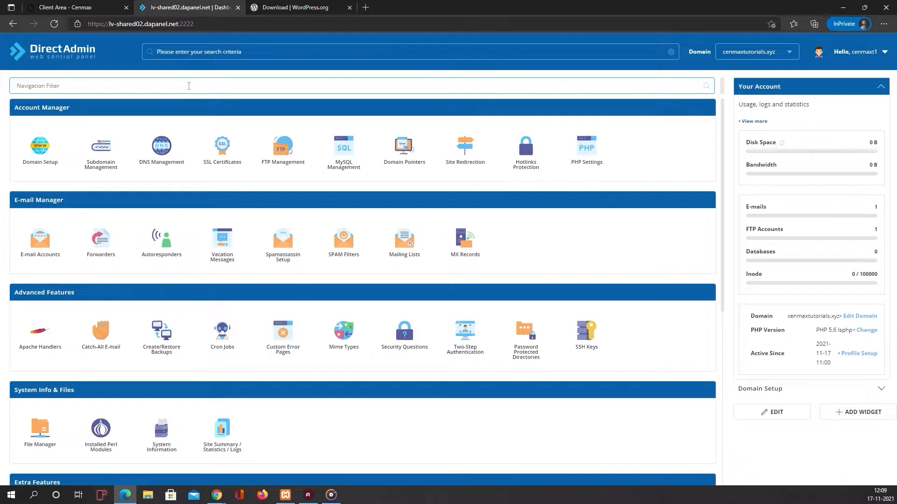
type("my")
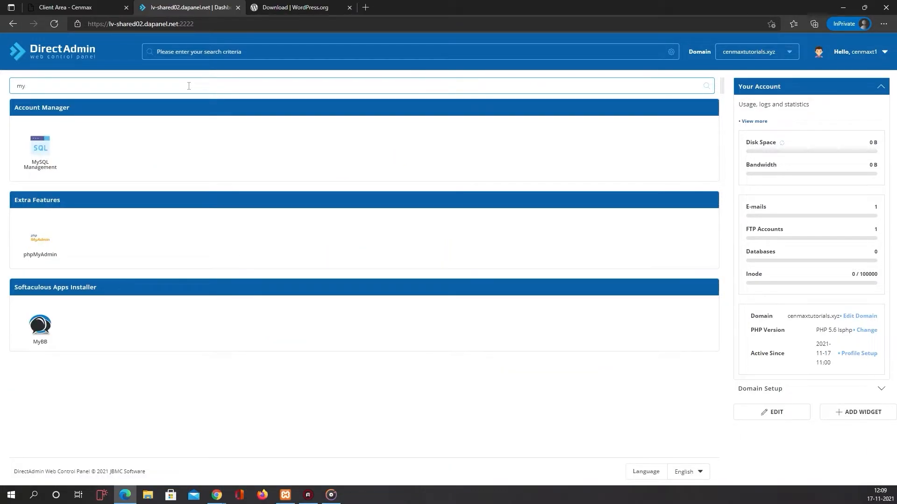
left_click(46, 156)
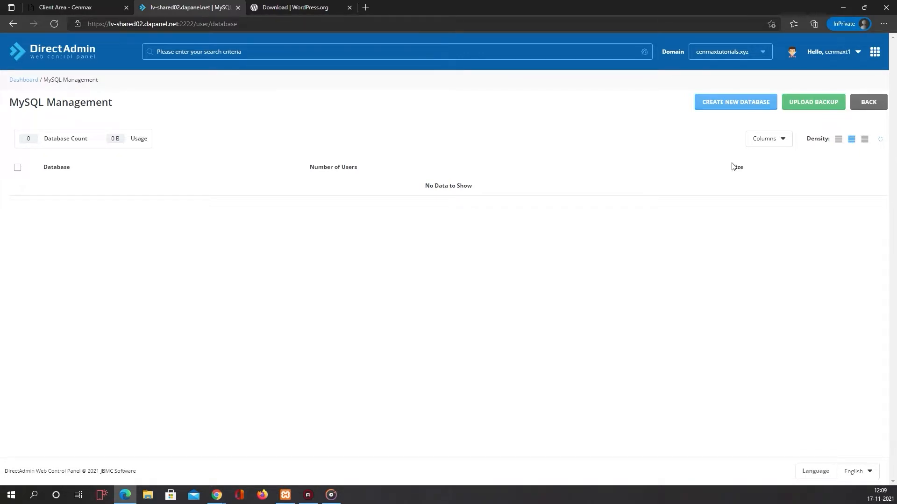
- Start a new database and name it 'wordpress'
left_click(740, 105)
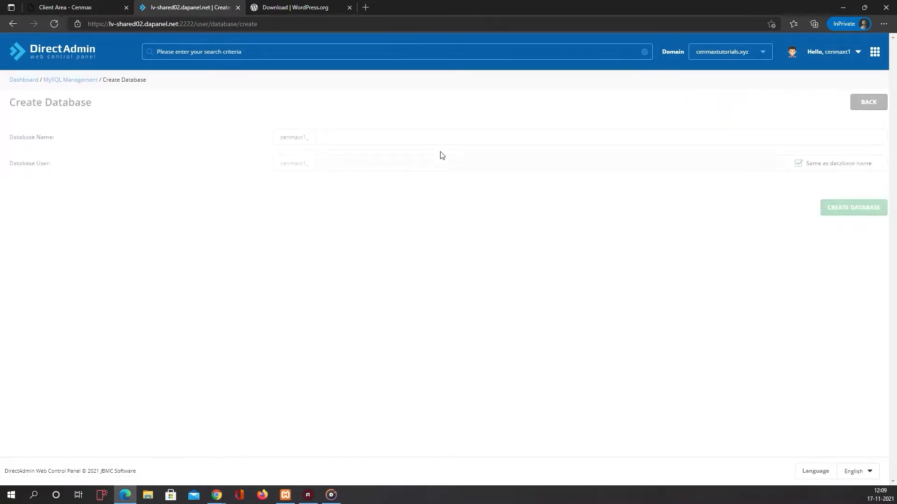
left_click(392, 143)
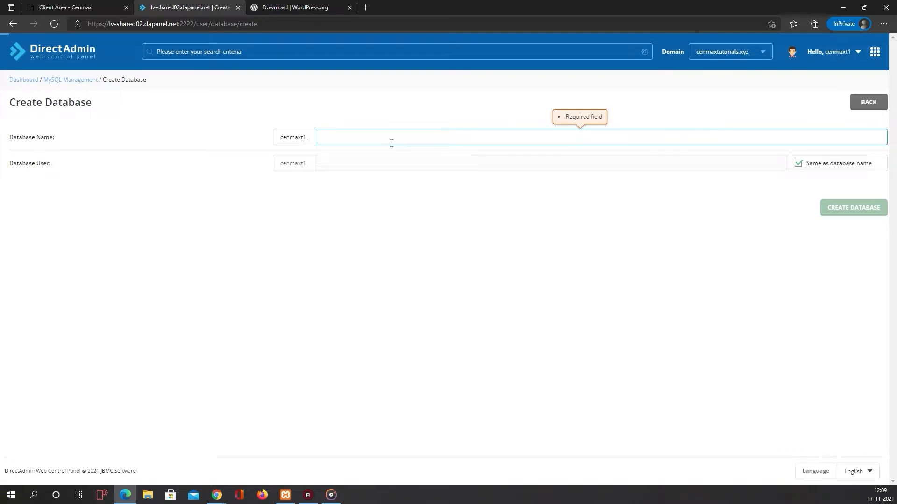
type("wordpress")
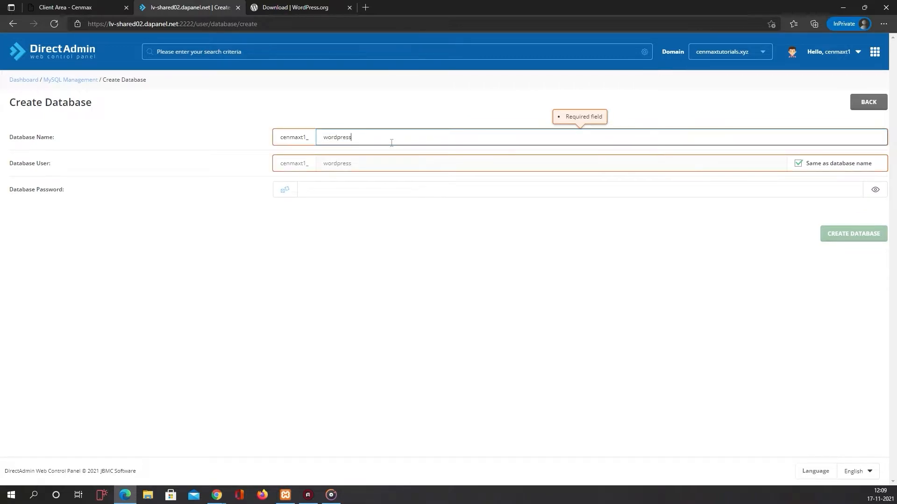
left_click(400, 118)
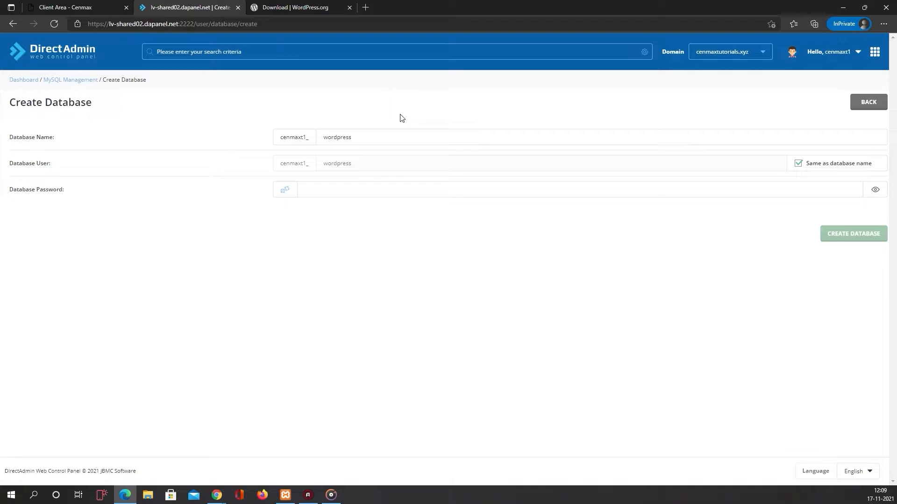
- Generate a random database password, save a copy in a new browser tab, and create the database
left_click(332, 187)
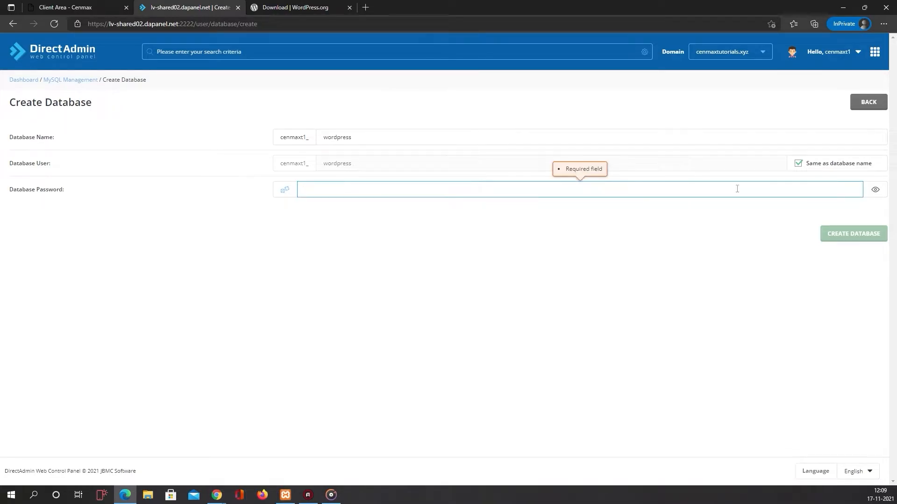
left_click(284, 189)
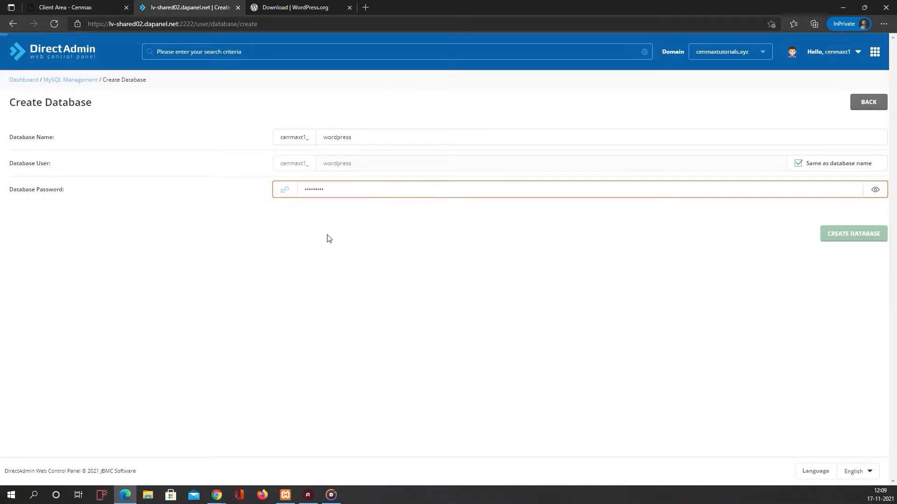
left_click(876, 189)
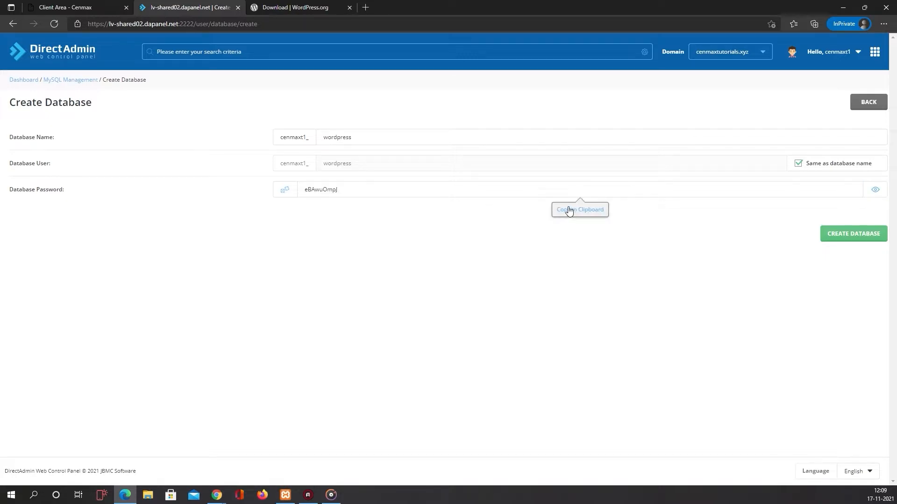
left_click(573, 212)
key("ctrl+c")
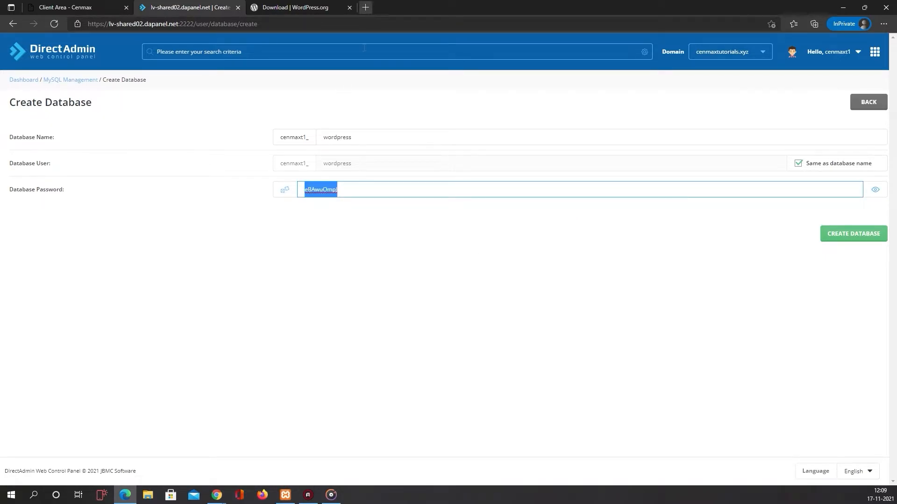
left_click(365, 7)
key("ctrl+v")
left_click(220, 6)
left_click(603, 276)
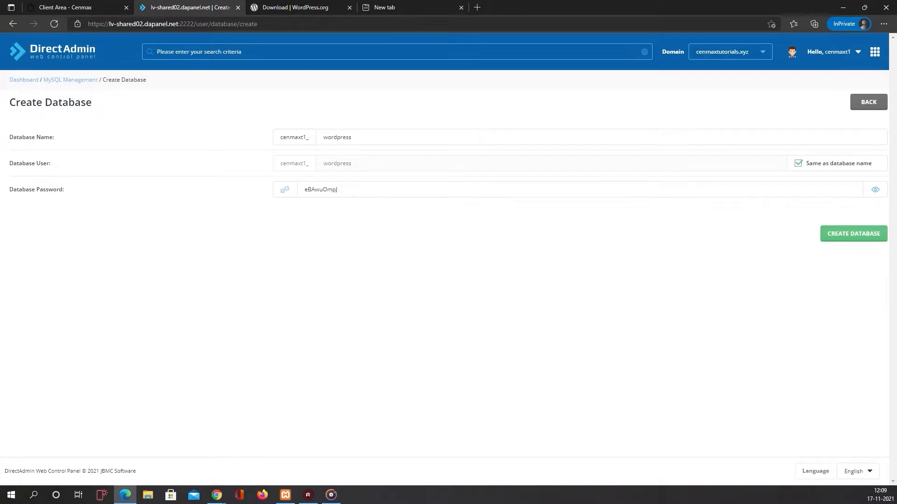
- Submit the wordpress database, close the creation summary, and go back to the dashboard
left_click(861, 237)
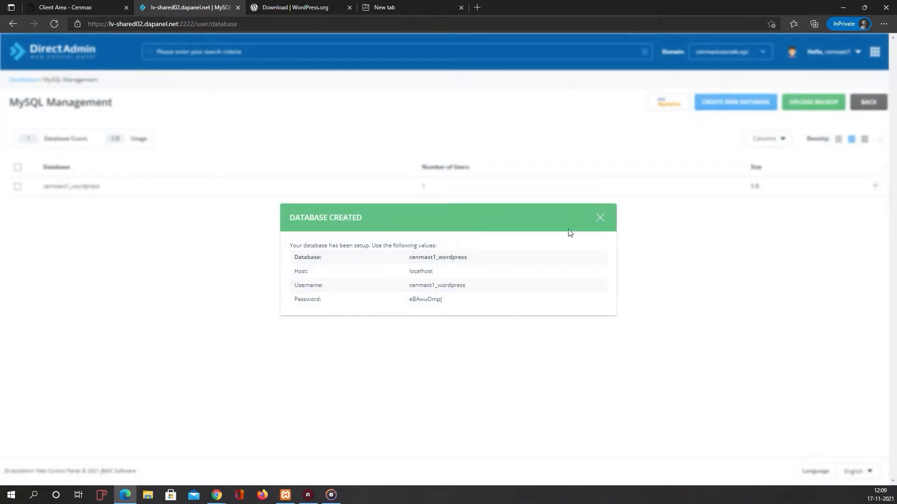
left_click(594, 220)
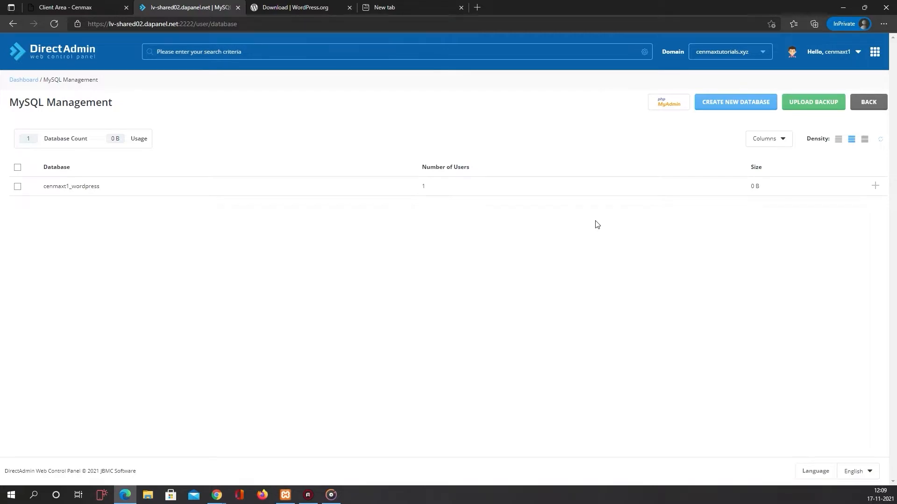
left_click(31, 81)
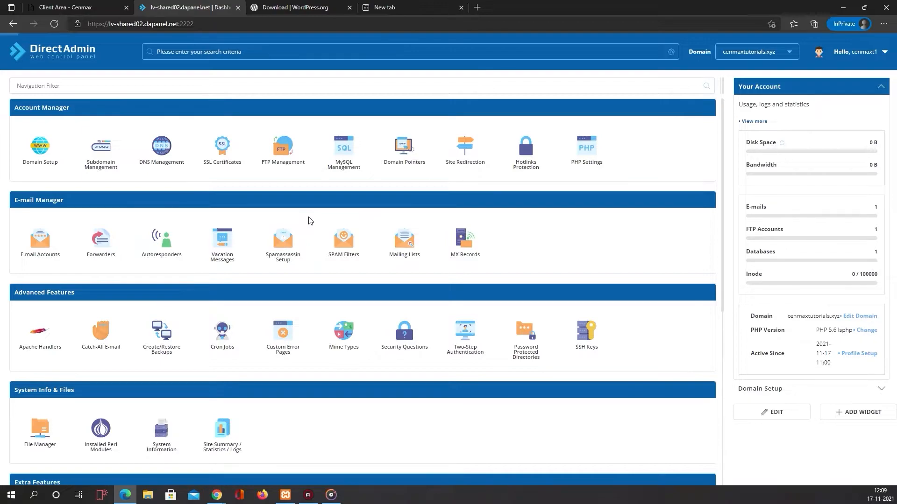
- Filter the dashboard with 'file' and launch the File Manager
left_click(199, 88)
type("fi")
key("BackSpace")
key("BackSpace")
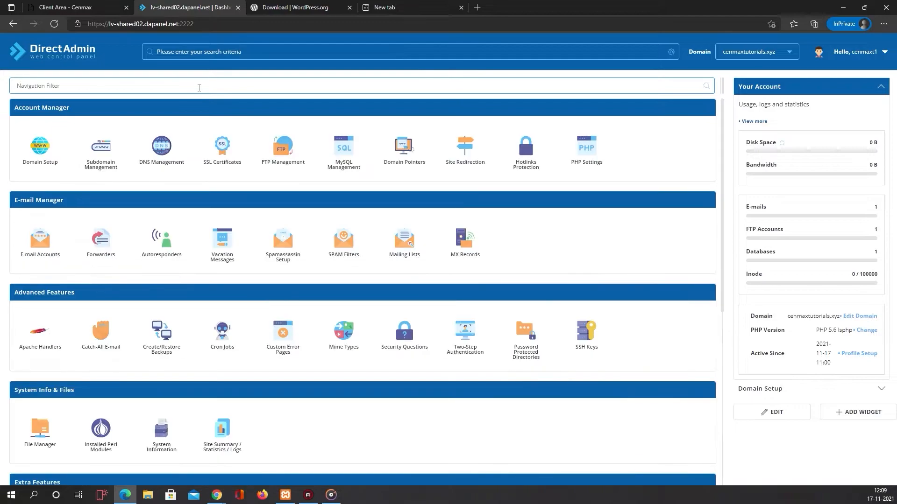
type("file")
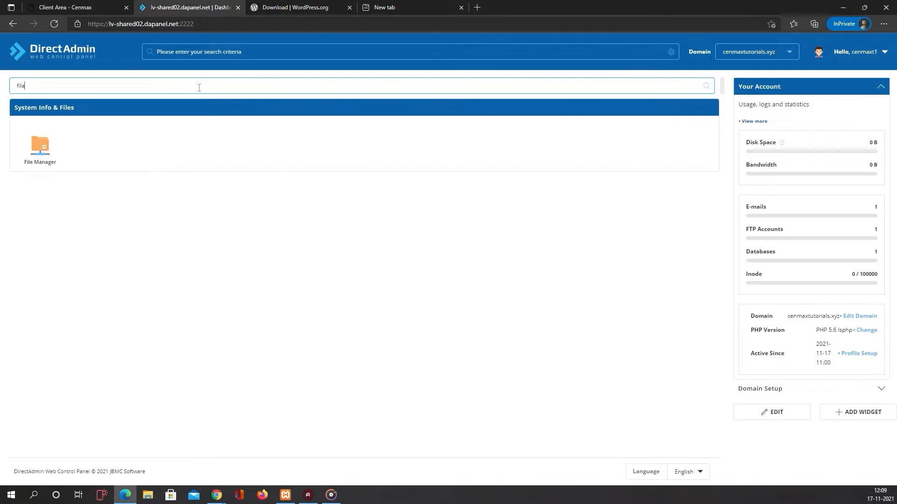
left_click(41, 143)
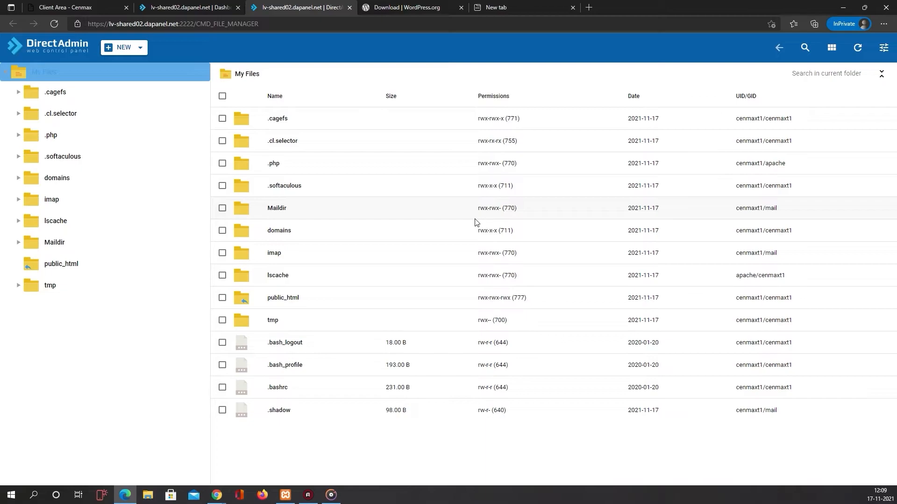
- Open public_html and remove its seven default files, keeping only cgi-bin
left_click(311, 298)
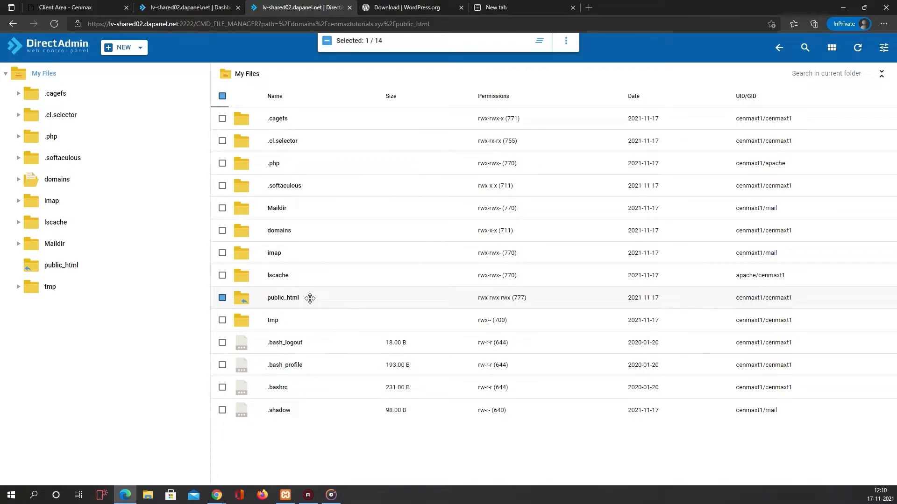
double_click(310, 298)
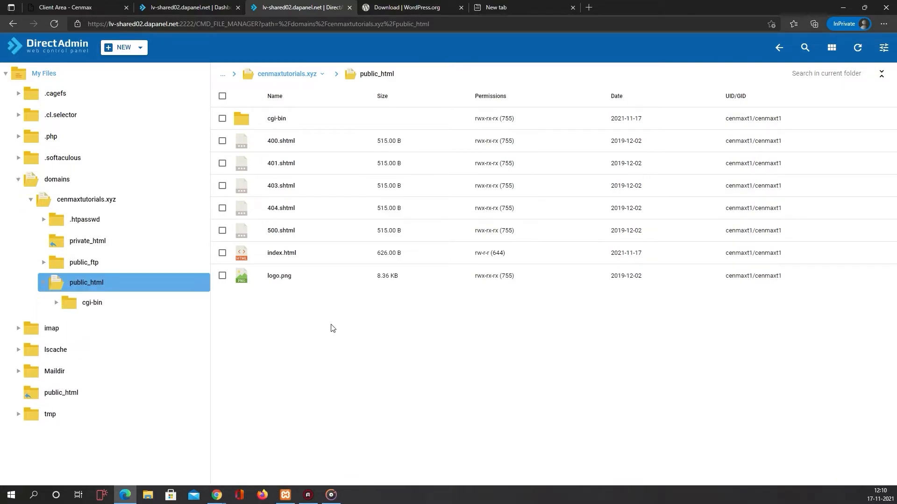
left_click_drag(328, 370, 327, 139)
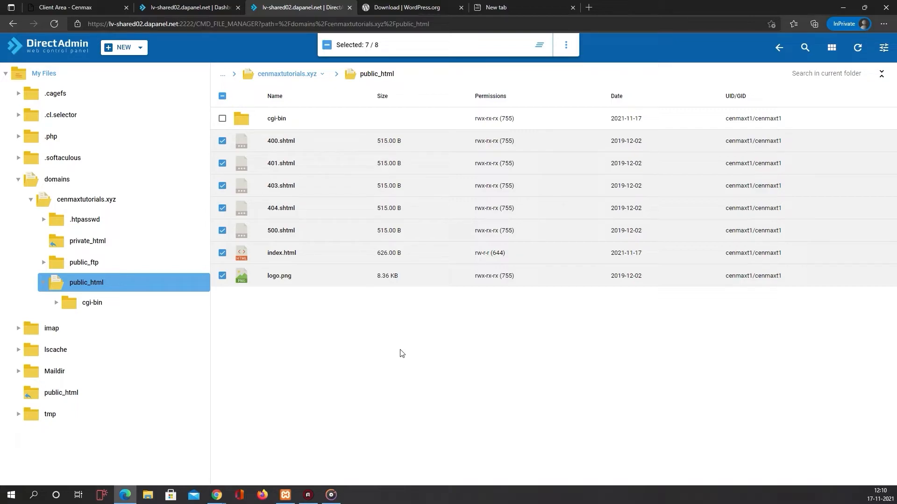
right_click(526, 182)
left_click(555, 236)
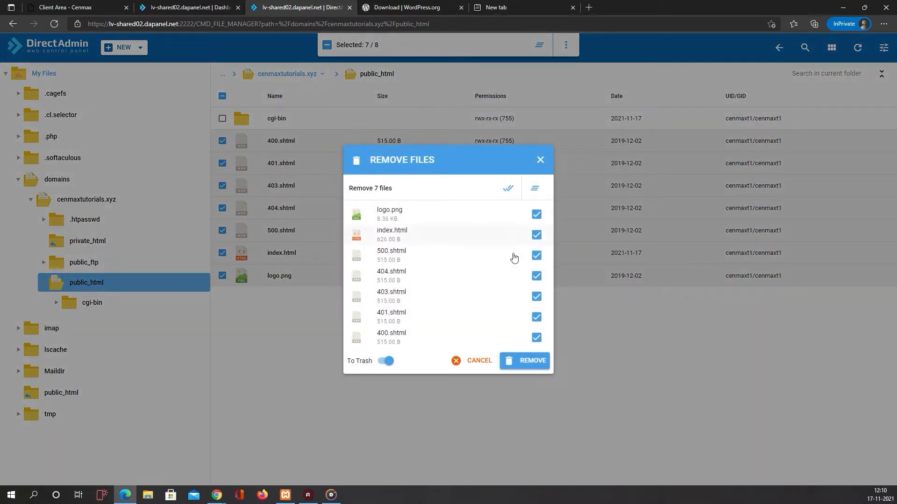
left_click(516, 366)
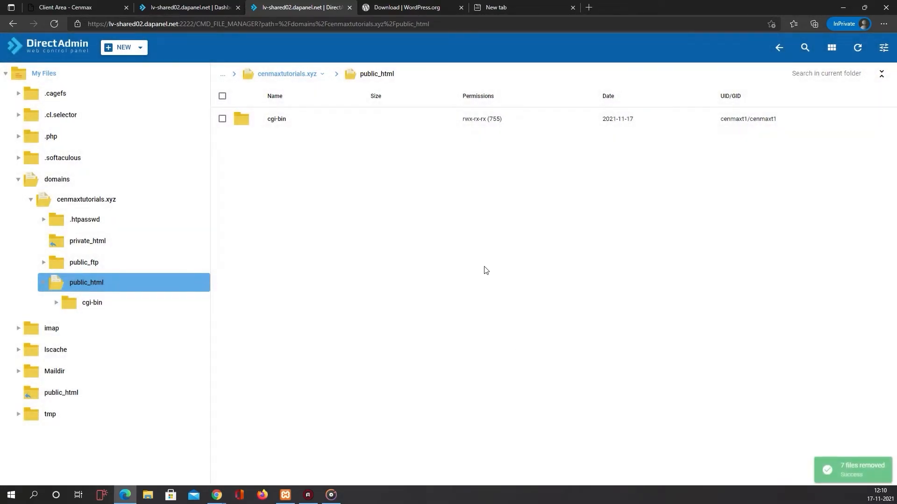
- Upload wordpress-5.8.2.zip (15.73 MB) from the browser's downloads into public_html
left_click(140, 49)
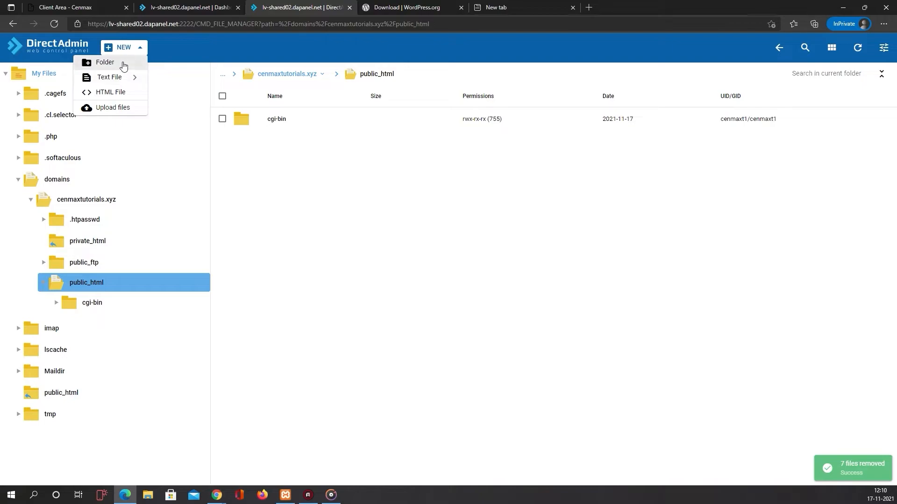
left_click(120, 108)
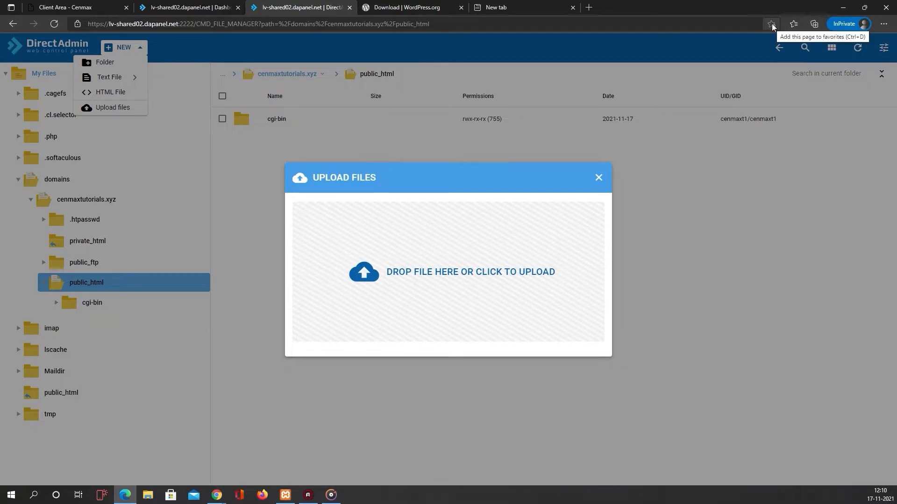
left_click(884, 23)
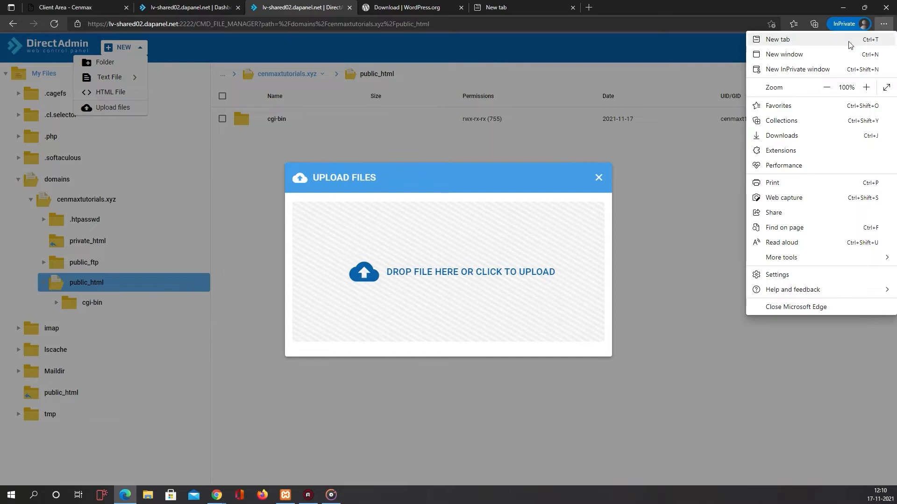
left_click(785, 136)
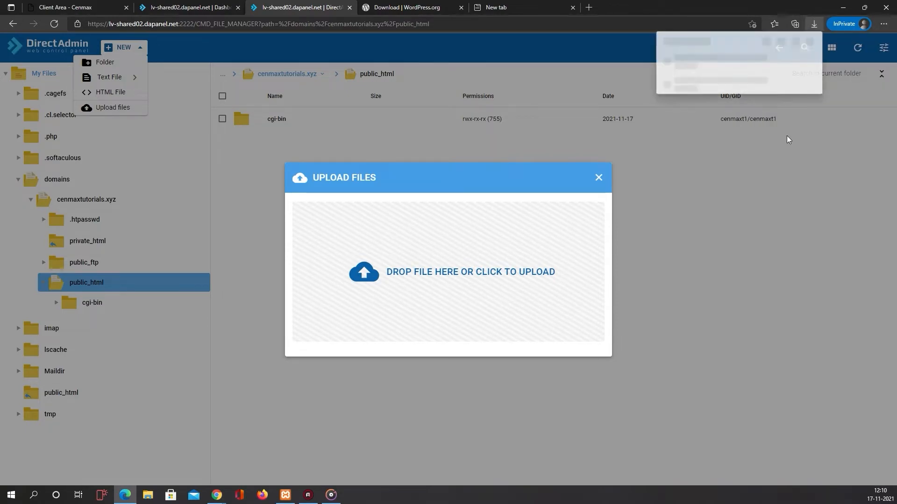
left_click_drag(716, 63, 513, 255)
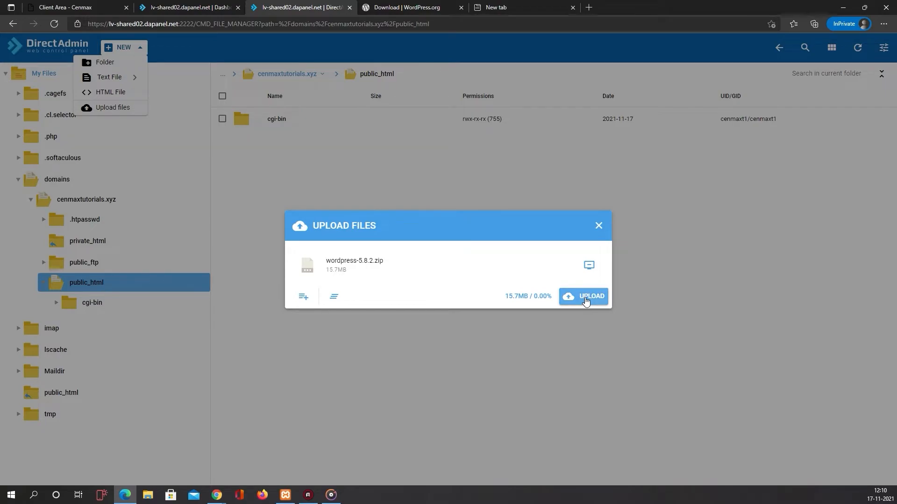
left_click(586, 299)
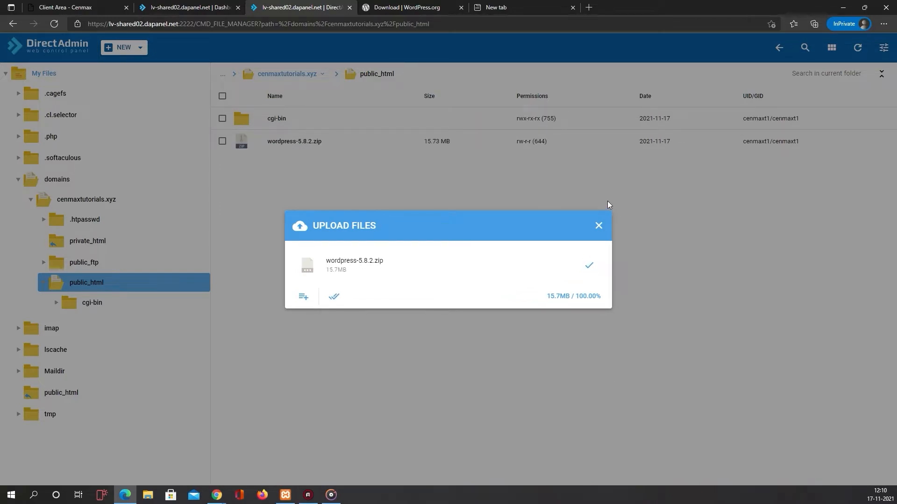
left_click(589, 265)
left_click(598, 177)
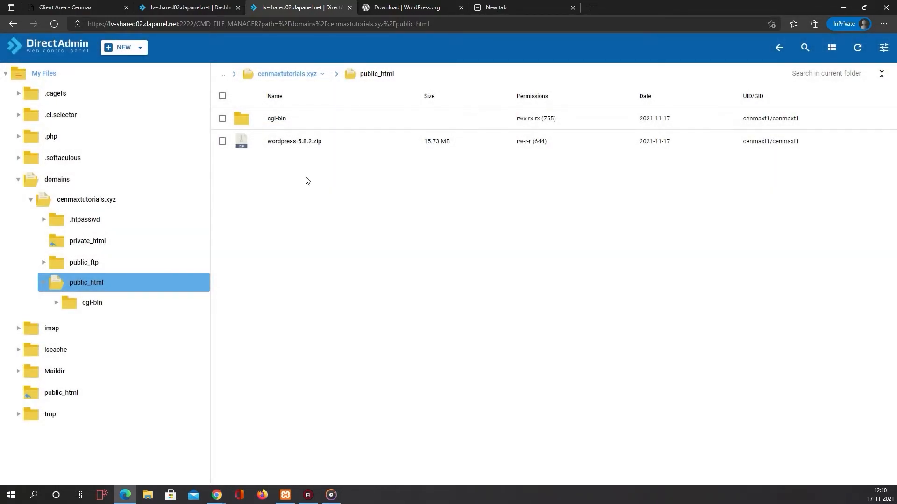
right_click(311, 138)
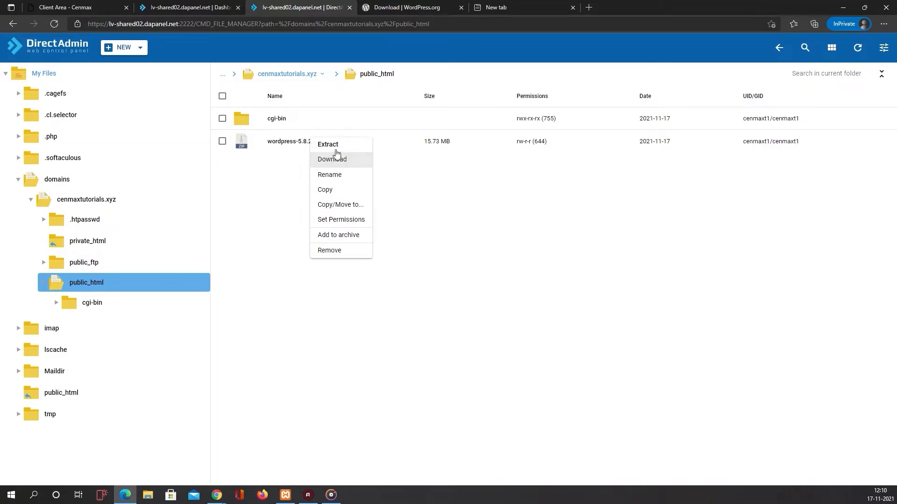
- Extract wordpress-5.8.2.zip into public_html, producing a wordpress folder
left_click(326, 144)
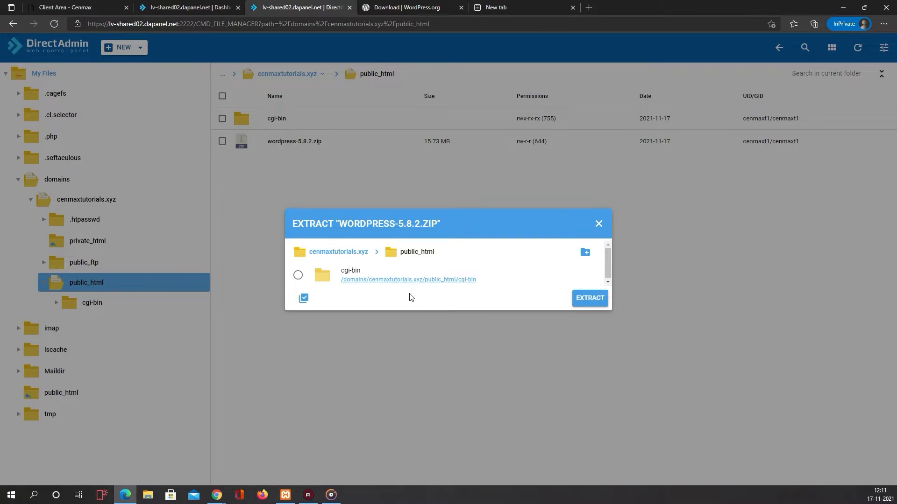
left_click(589, 298)
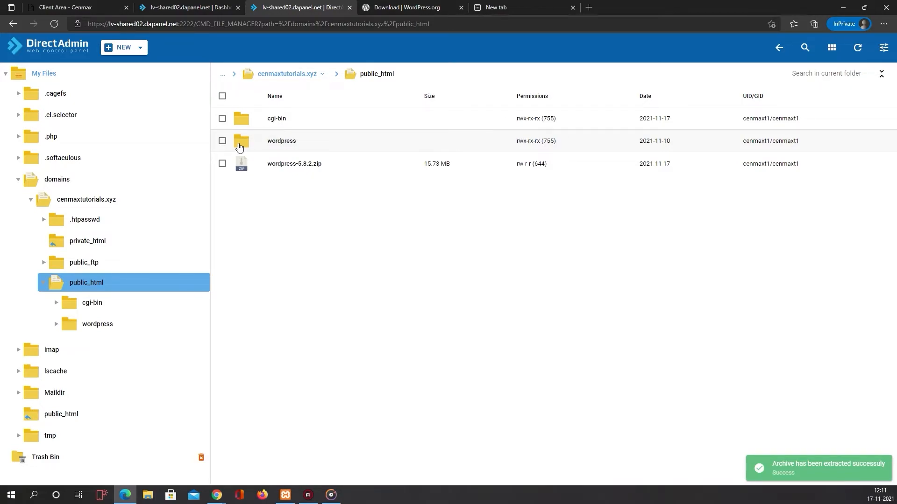
- Move all 19 items from the wordpress folder up into public_html
double_click(425, 143)
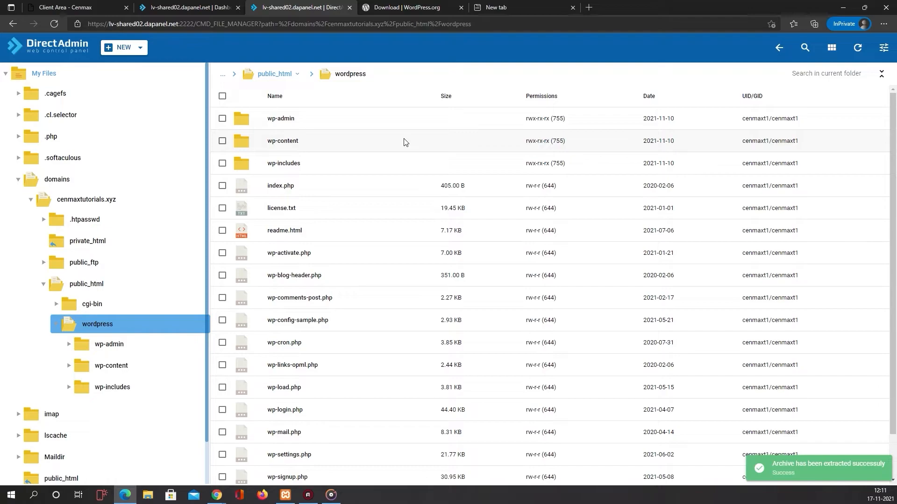
left_click(222, 96)
right_click(346, 126)
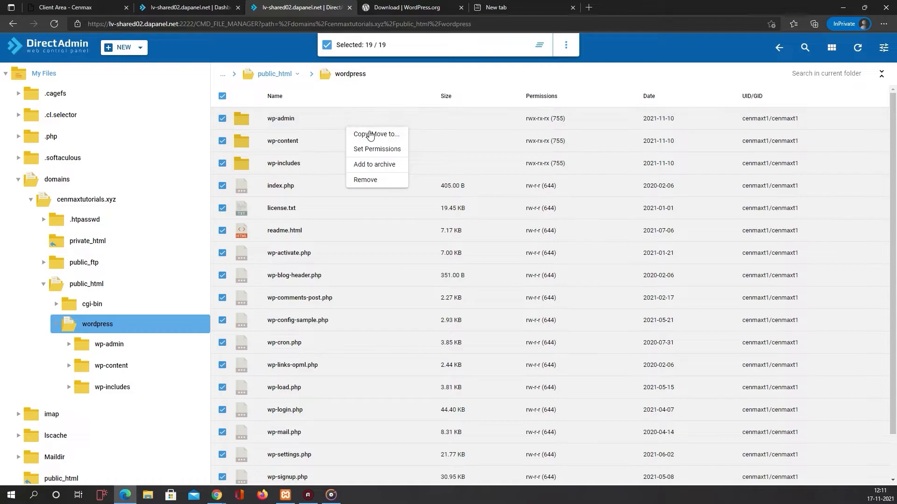
left_click(383, 136)
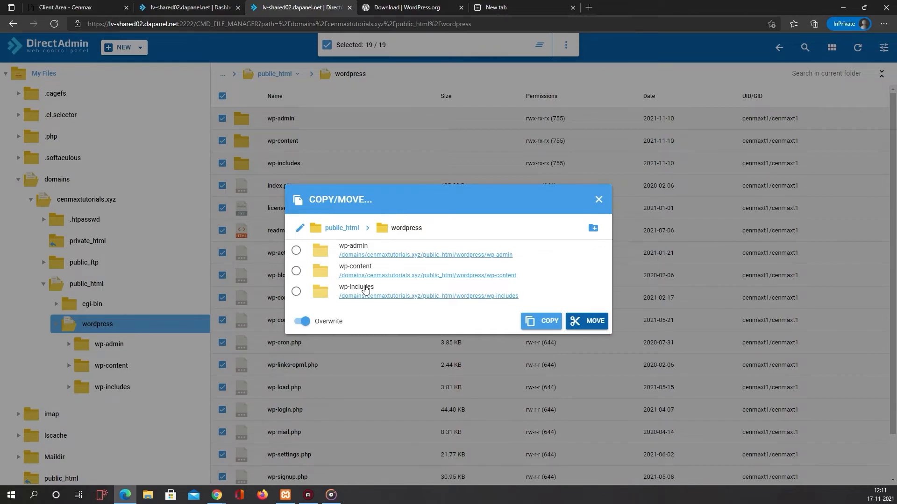
left_click(344, 229)
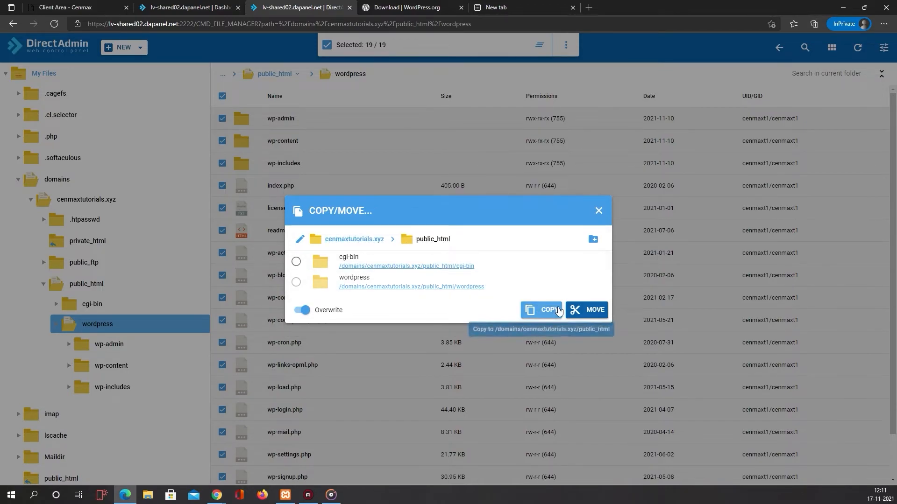
left_click(582, 312)
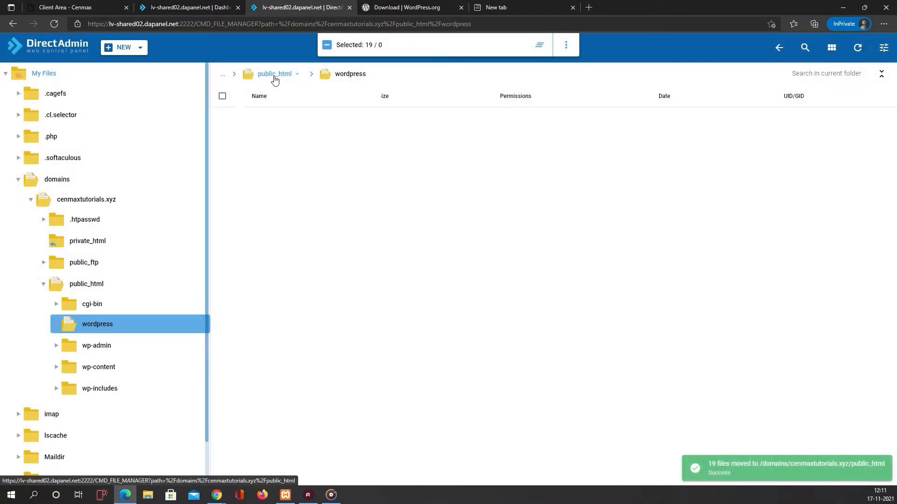
left_click(275, 77)
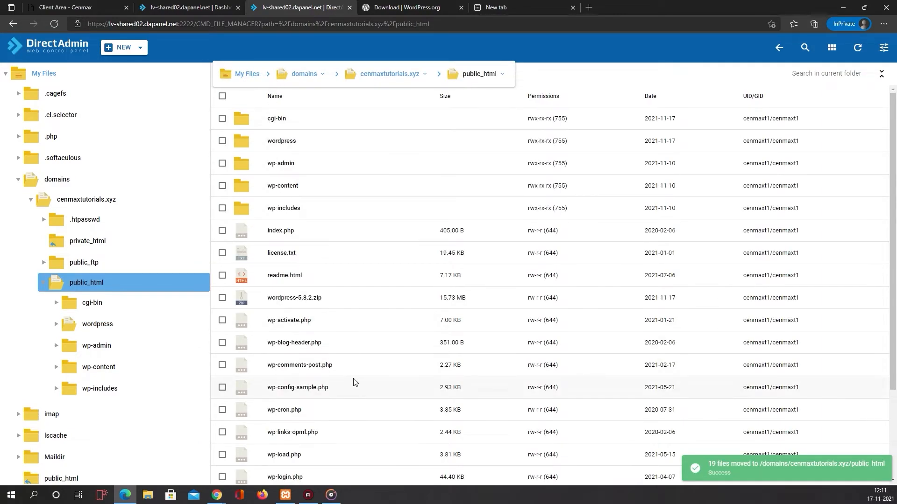
- Remove the now-empty wordpress folder from public_html
scroll(304, 187, "down", 3)
scroll(304, 280, "up", 3)
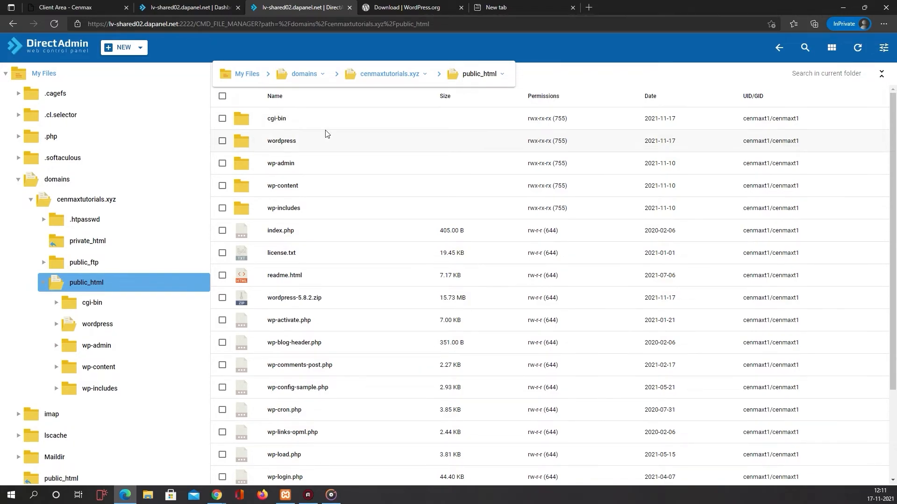
left_click(223, 140)
right_click(347, 141)
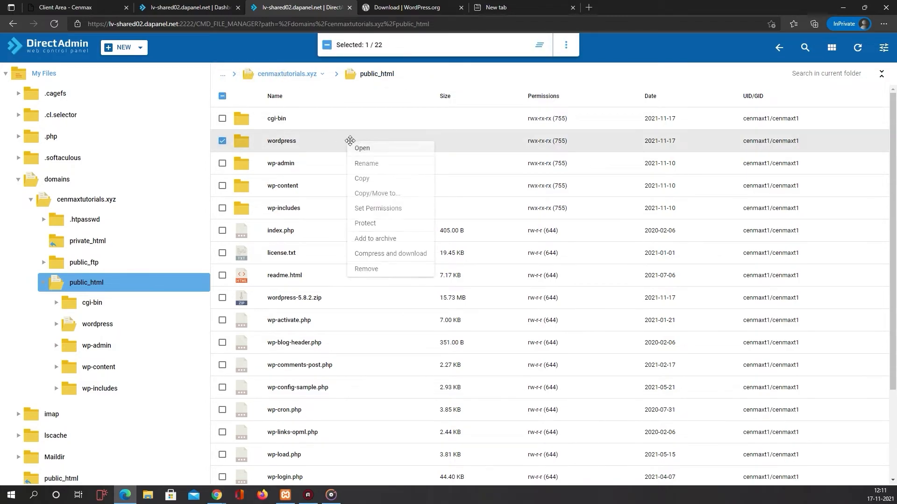
left_click(366, 271)
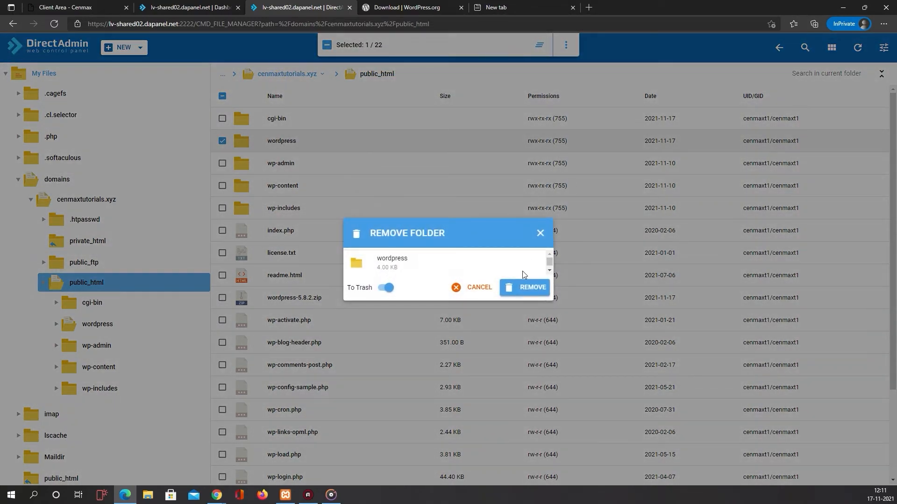
left_click(524, 287)
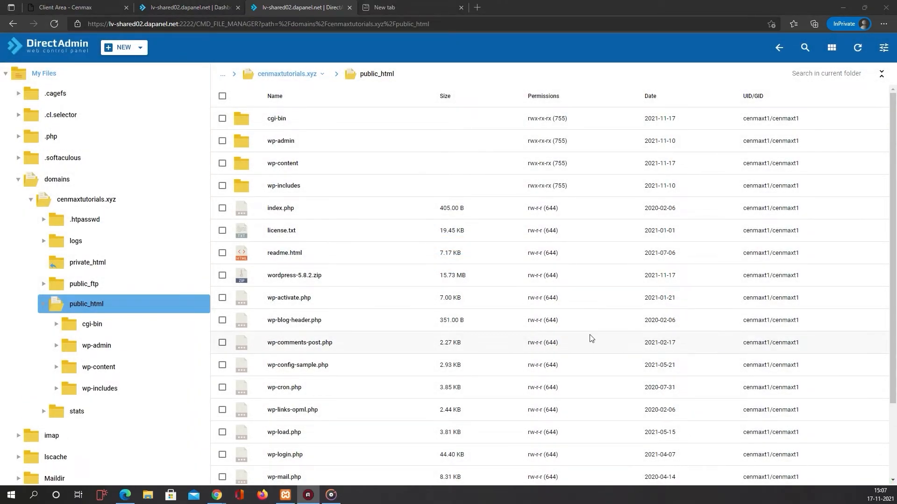
- Load cenmaxtutorials.xyz in a new Edge tab to bring up the WordPress language selection
left_click(407, 9)
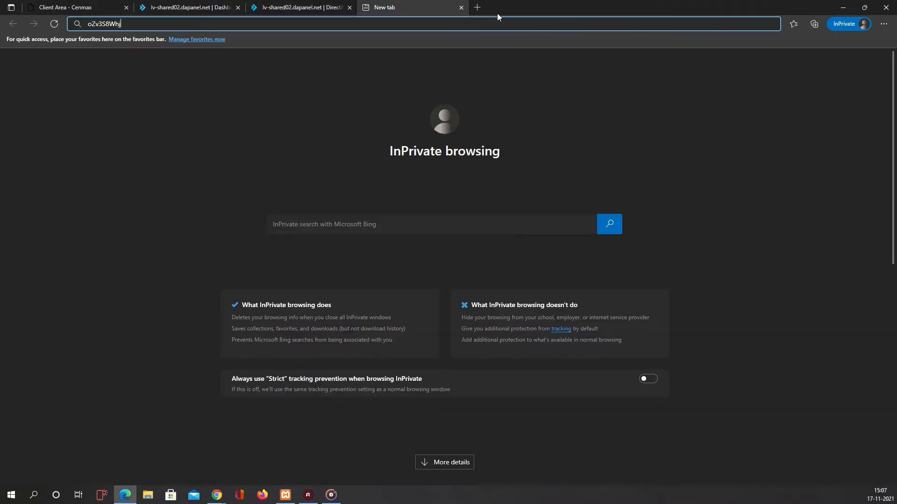
left_click(476, 7)
left_click(390, 15)
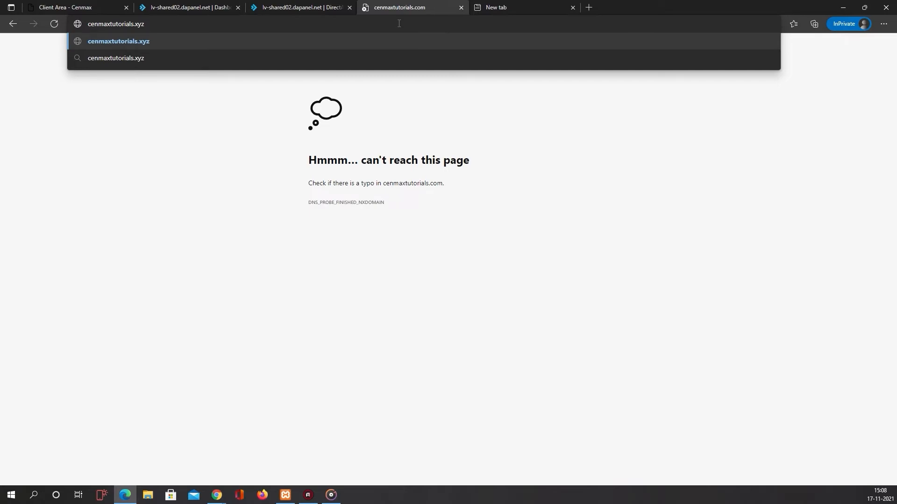
key("Return")
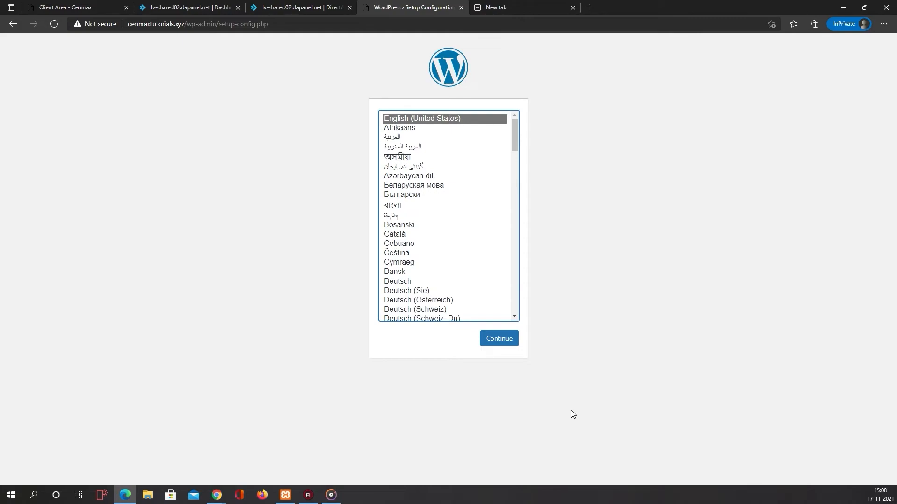
- Continue in English to the WordPress database form, then return to the DirectAdmin Dashboard tab
left_click(512, 340)
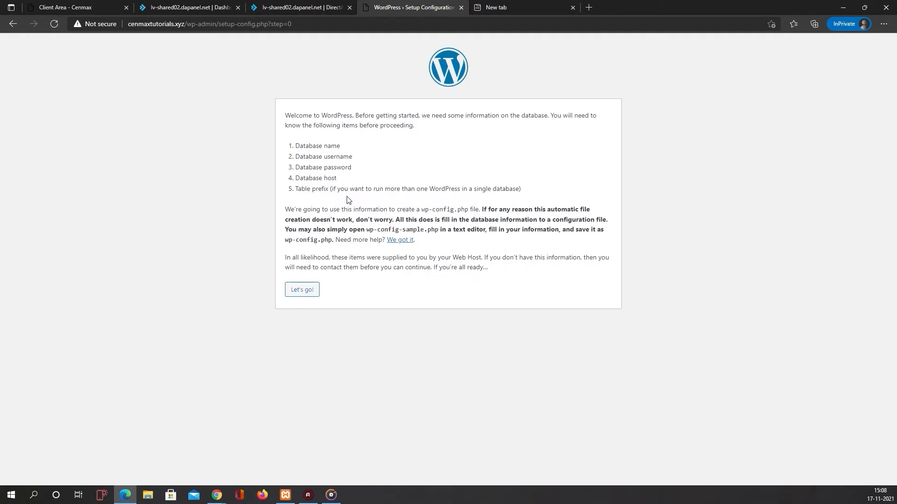
left_click(304, 291)
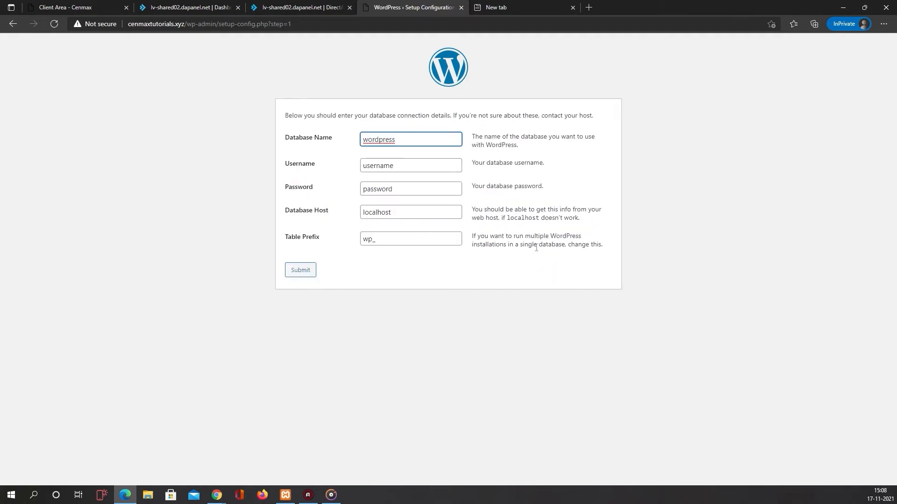
left_click(176, 11)
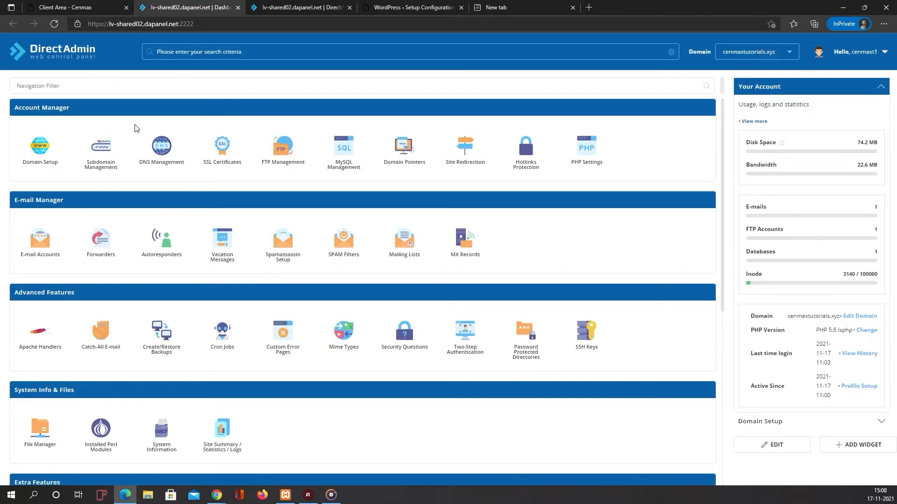
- Copy the account-prefixed wordpress database name from MySQL Management via the 'mys' filter, then return to WordPress
left_click(228, 88)
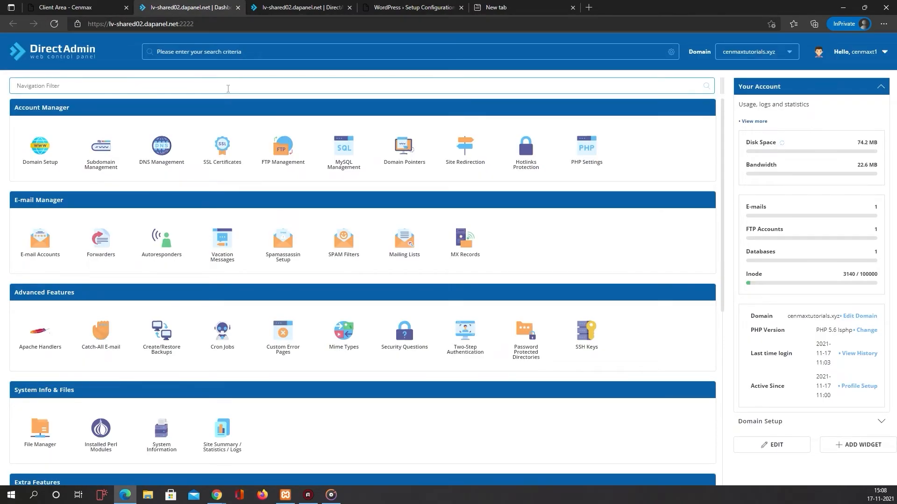
type("mys")
key("Return")
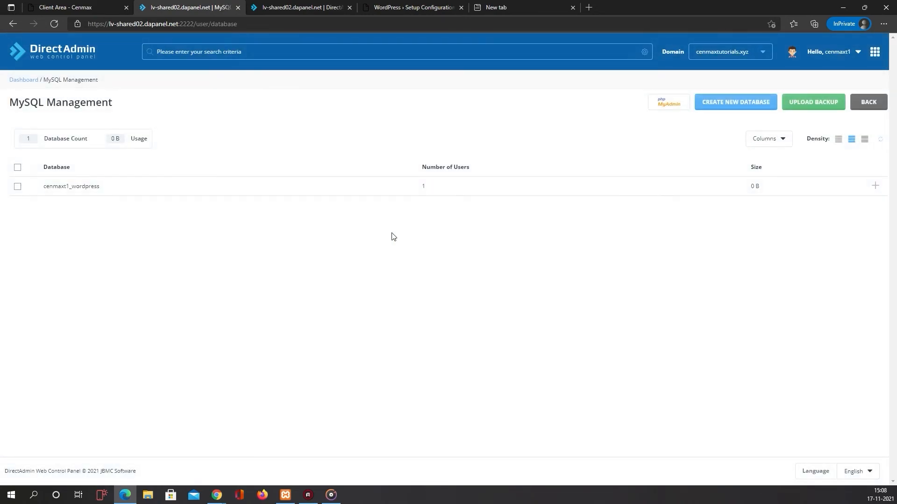
left_click_drag(108, 189, 42, 198)
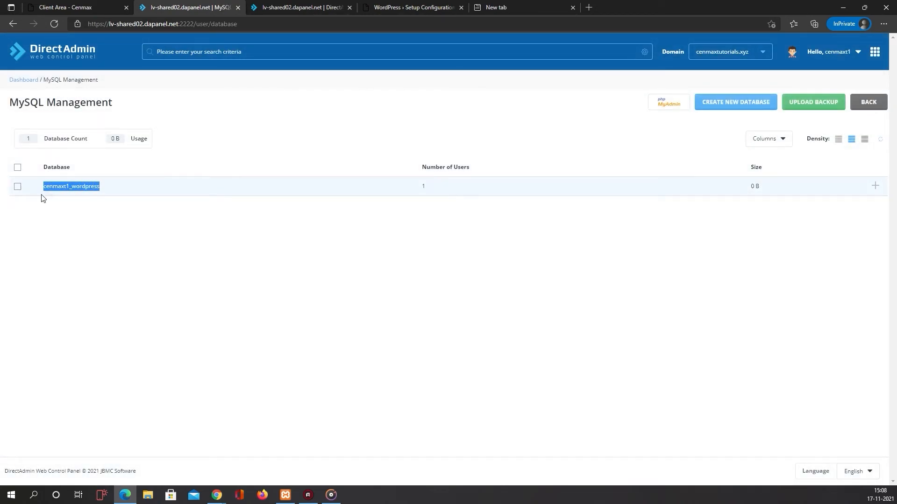
left_click(274, 7)
left_click(413, 7)
left_click_drag(414, 7, 279, 7)
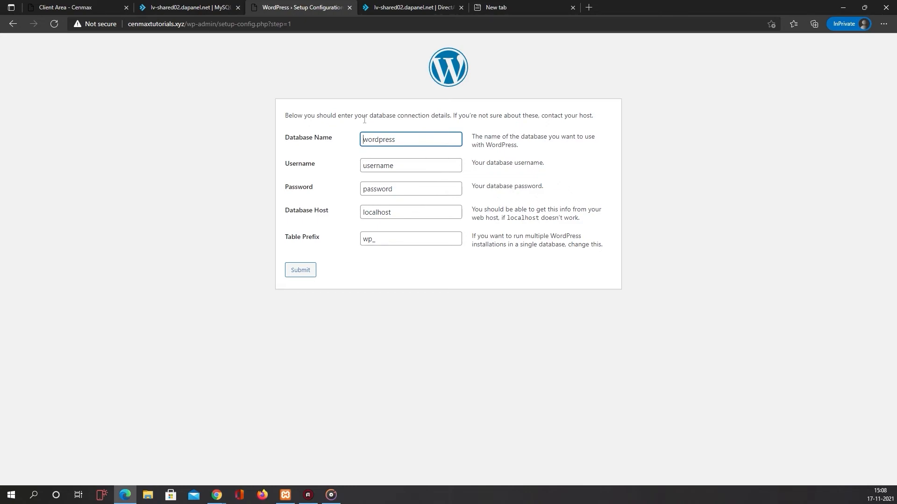
- Paste the prefixed database name as Database Name and Username, and paste in the copied database password
double_click(399, 141)
key("ctrl+v")
double_click(406, 165)
key("ctrl+v")
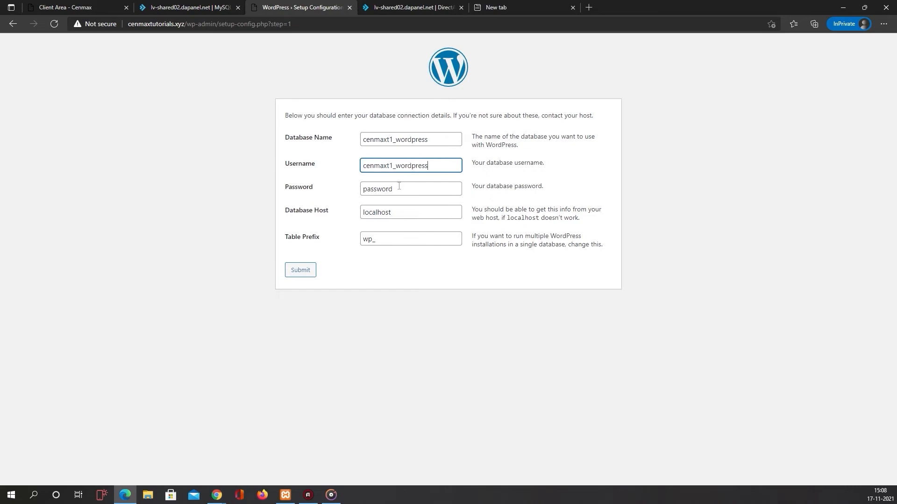
double_click(397, 190)
left_click(525, 5)
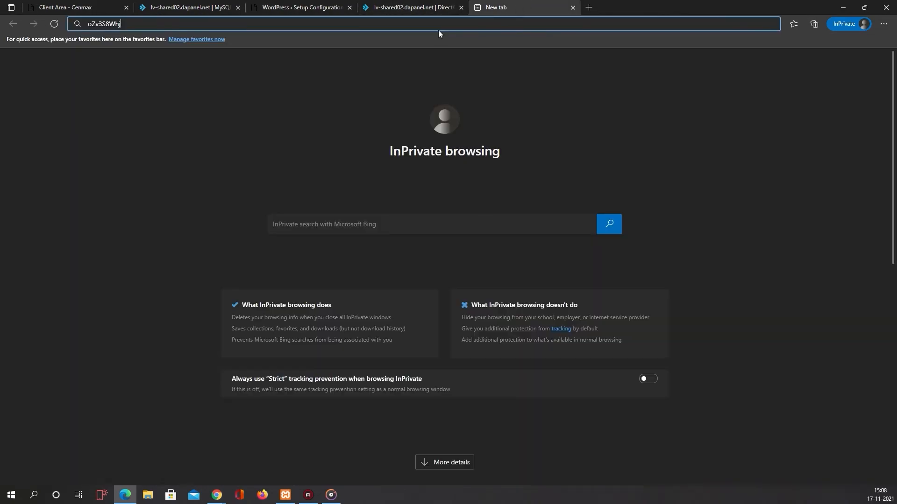
key("ctrl+a")
left_click(295, 7)
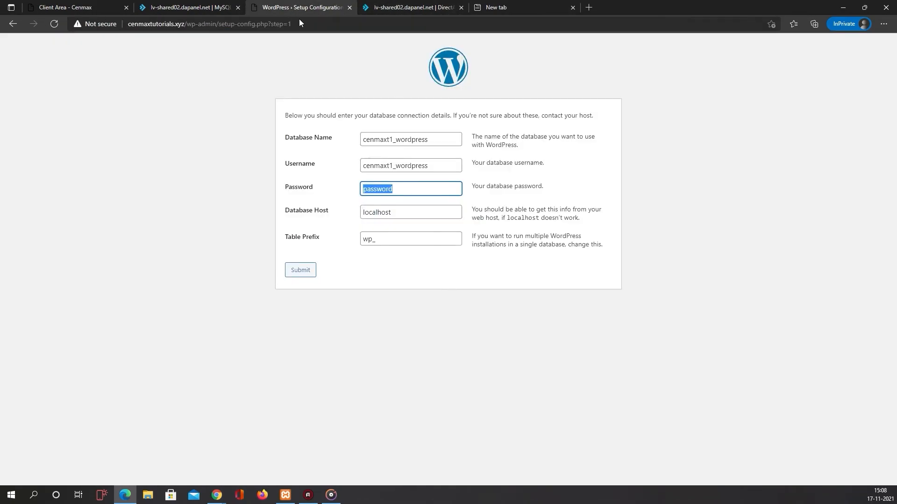
key("ctrl+v")
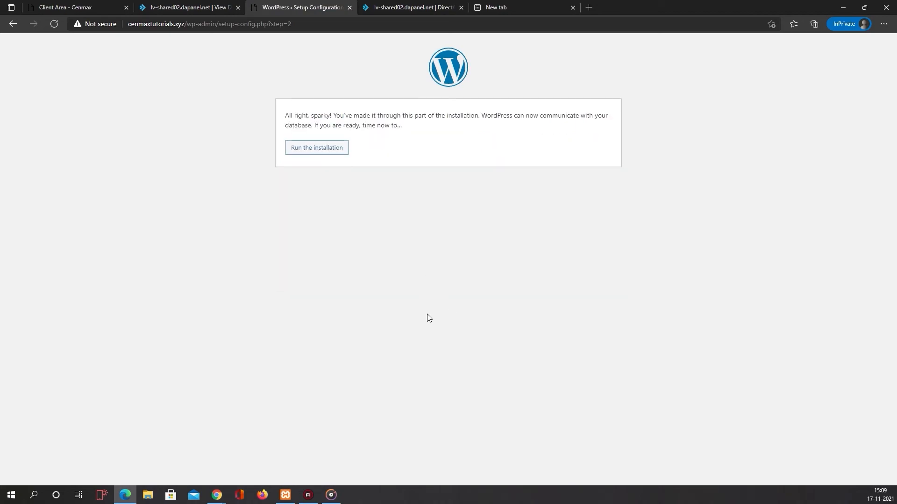
- Install WordPress with site title 'Cenmax Tutorials', an admin username and the contact e-mail address
left_click(315, 148)
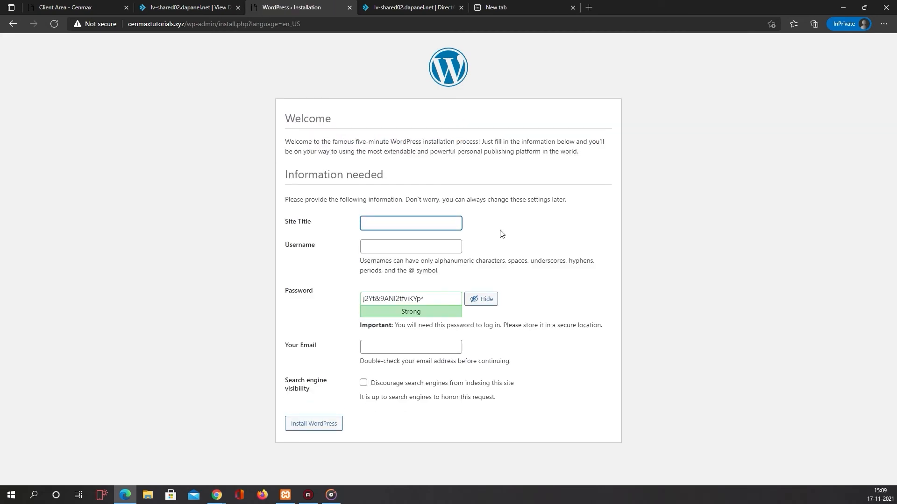
type("Cenmax Tutorials")
key("Tab")
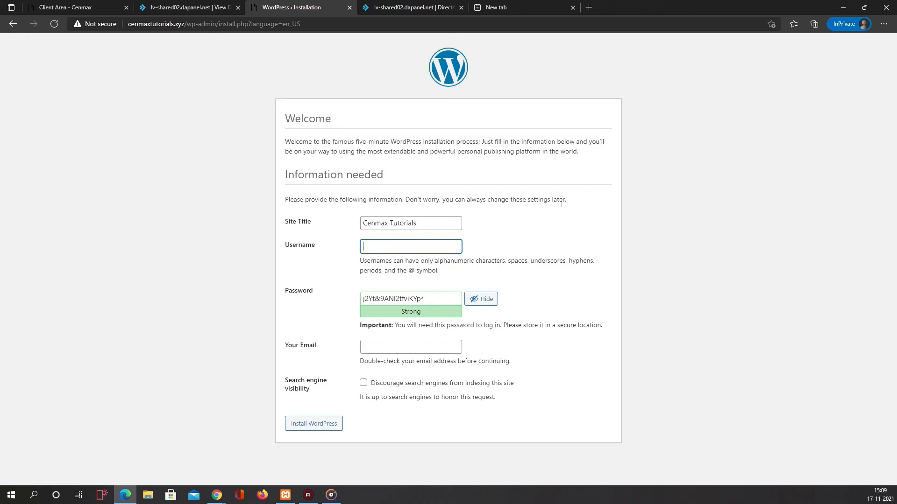
type("TeamCenmax")
key("Tab")
key("Tab")
key("Tab")
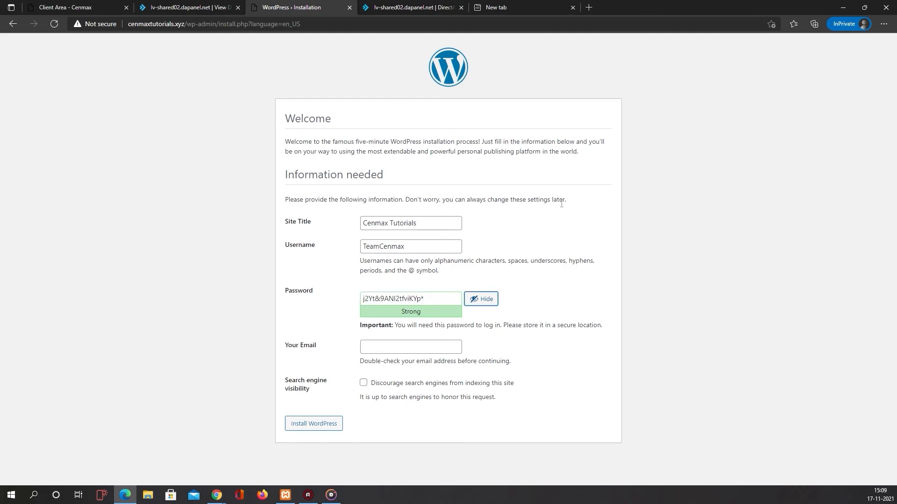
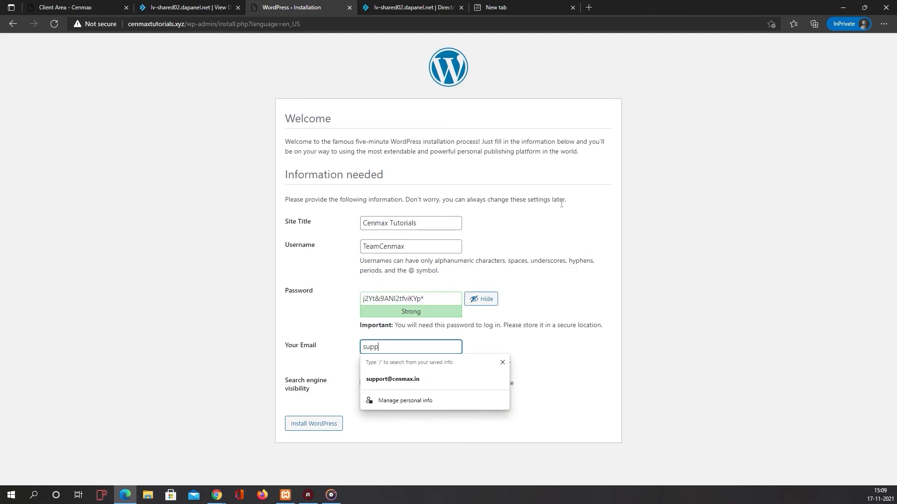
key("Return")
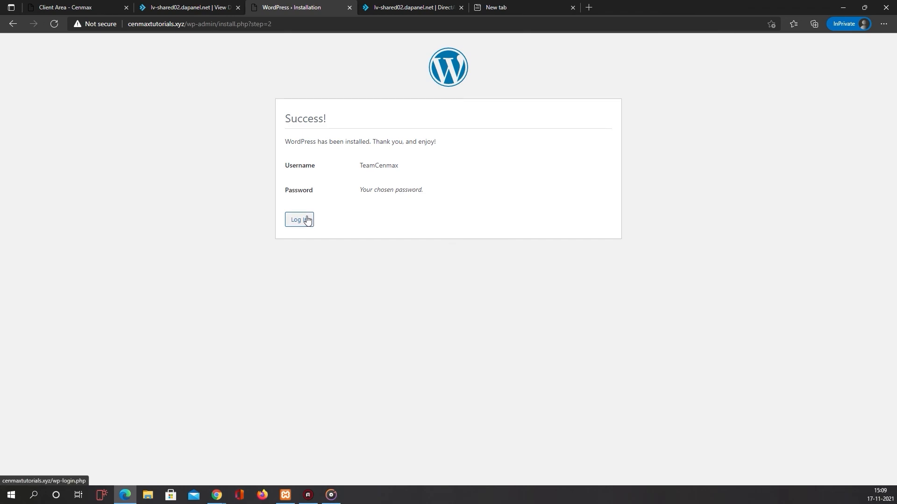
- Strip the install path from the URL to view the Cenmax Tutorials homepage with its Hello world! post
left_click_drag(187, 23, 273, 24)
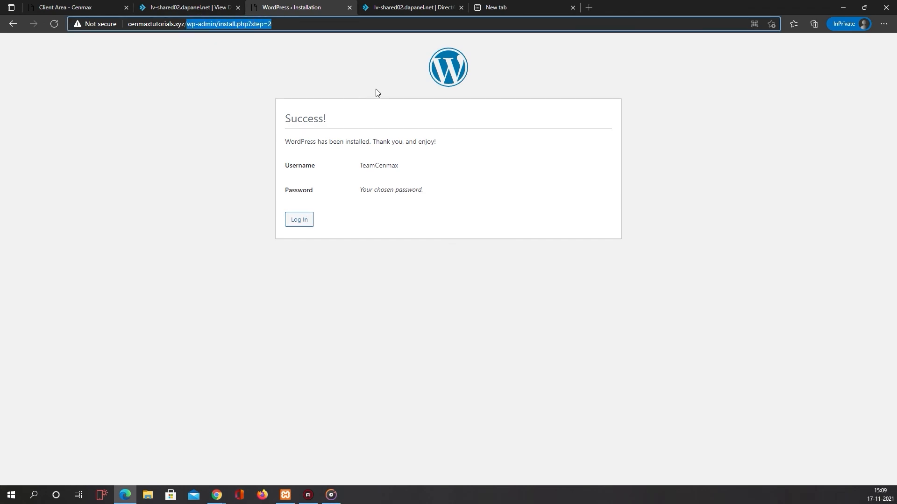
key("BackSpace")
key("Return")
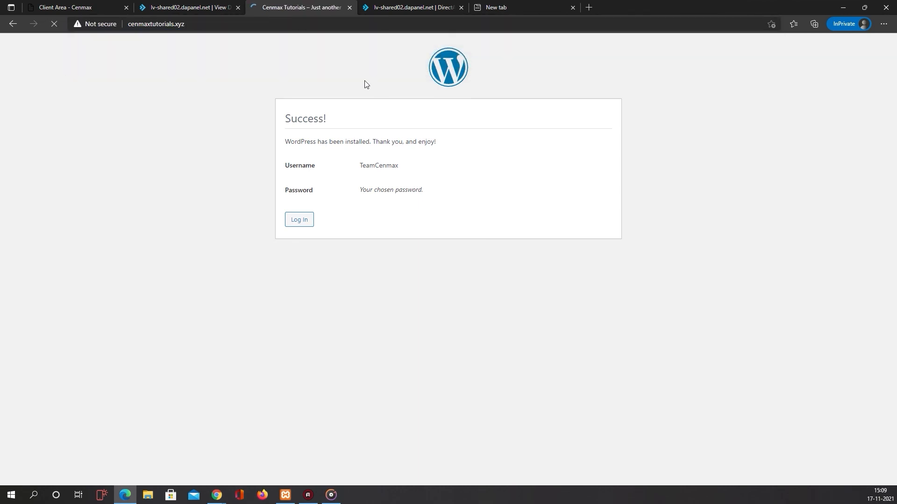
scroll(364, 81, "down", 3)
scroll(364, 80, "up", 3)
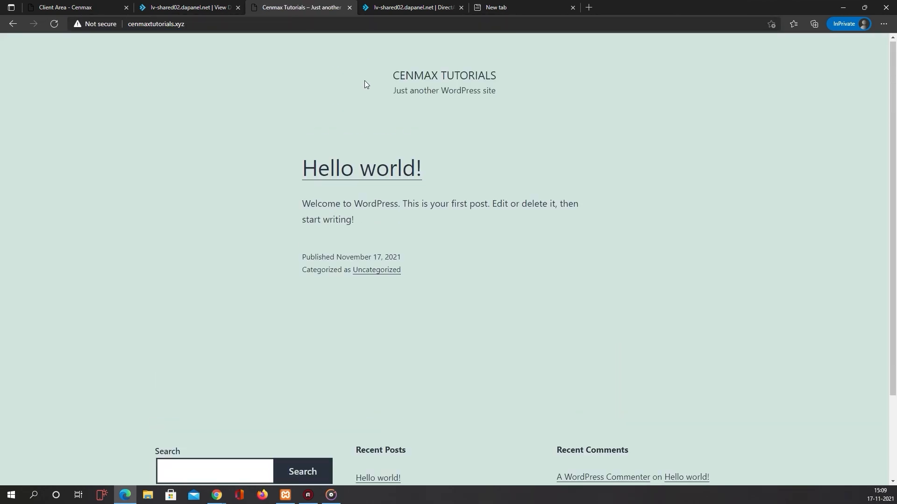
- Append /wp-admin to the site address to reach the WordPress admin area
left_click(251, 24)
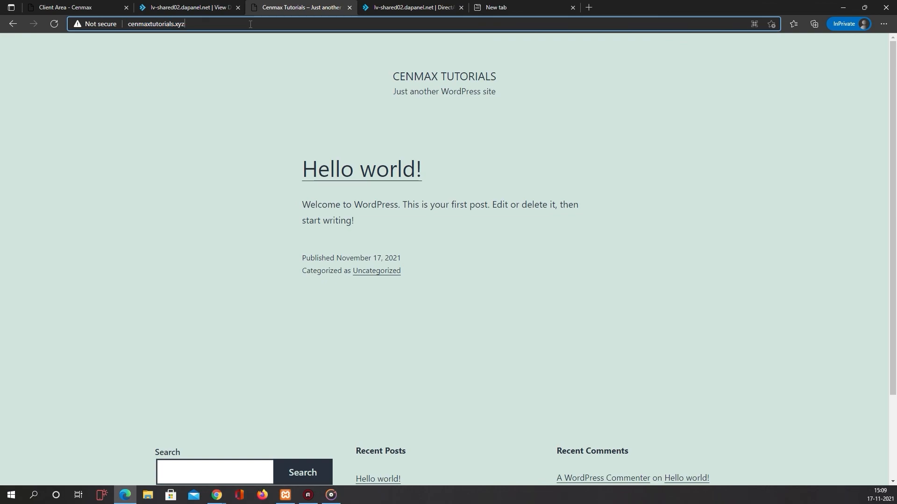
type("/w")
type("min")
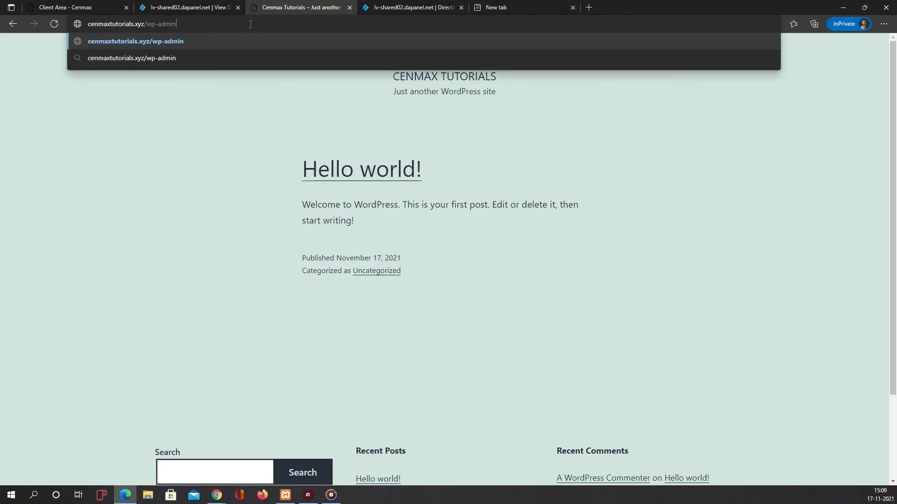
key("Return")
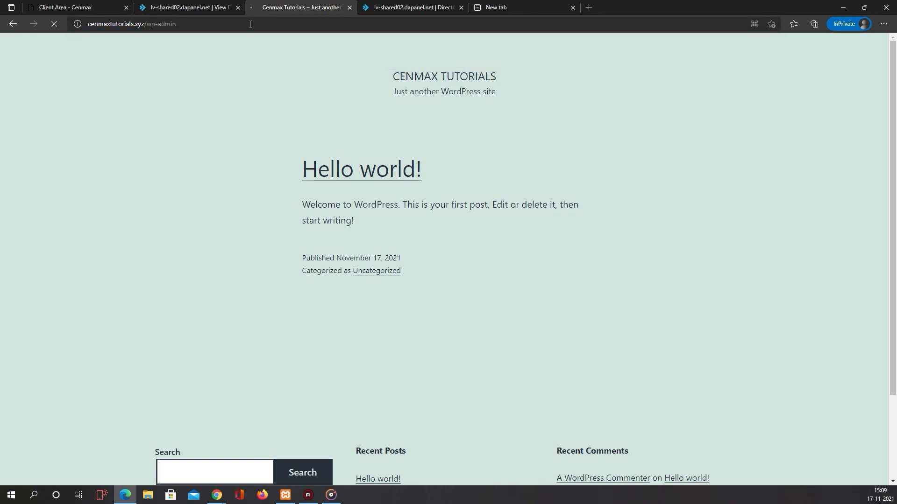